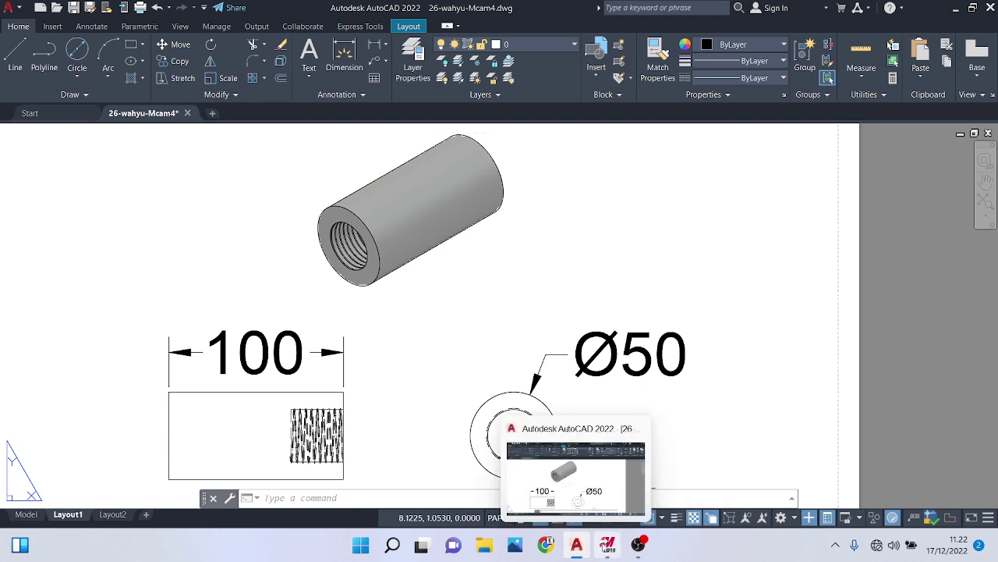
Switch to Mastercam and draw a 25 mm vertical line upward from the origin.
click(608, 544)
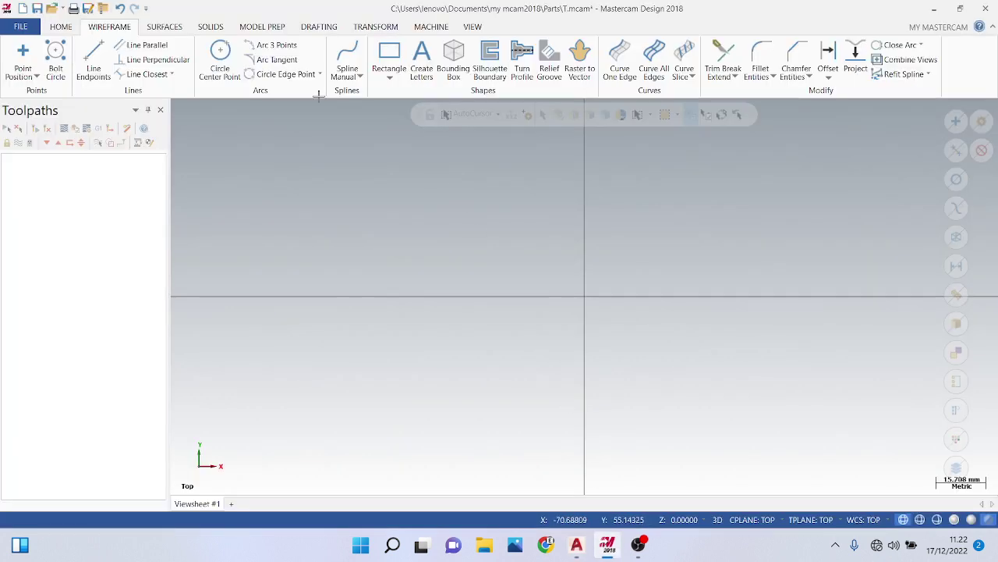
click(93, 62)
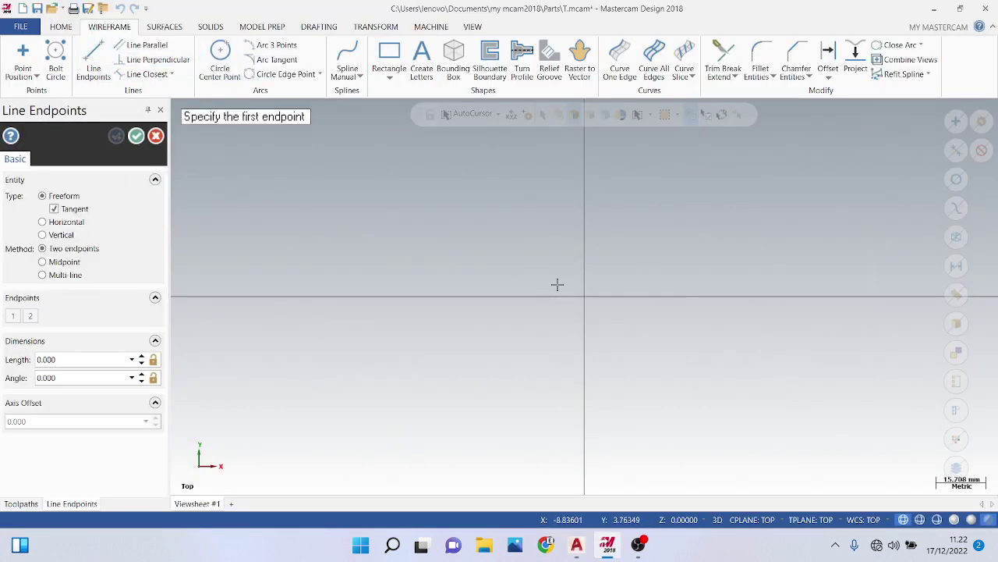
click(584, 296)
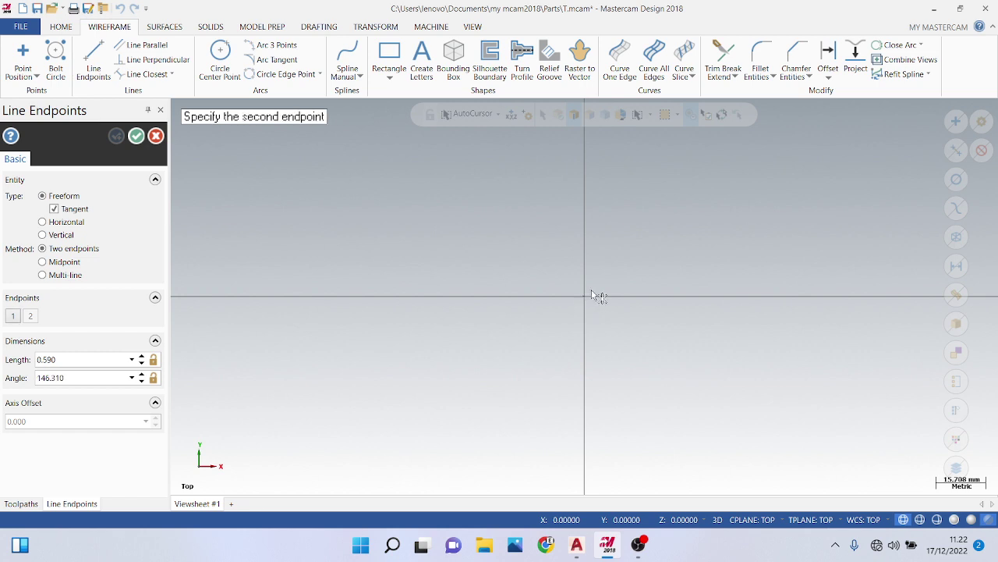
click(580, 218)
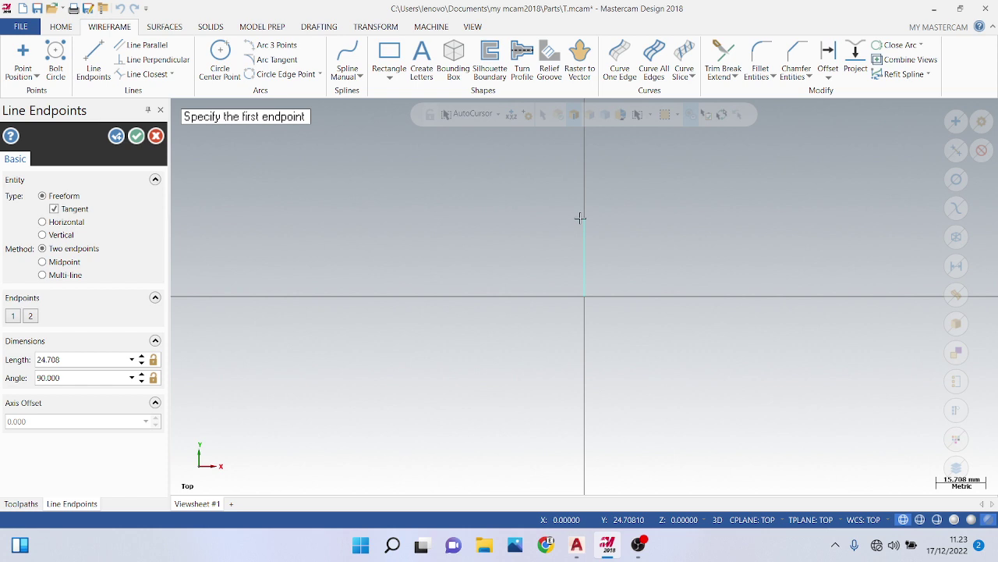
key(Tab)
text(25)
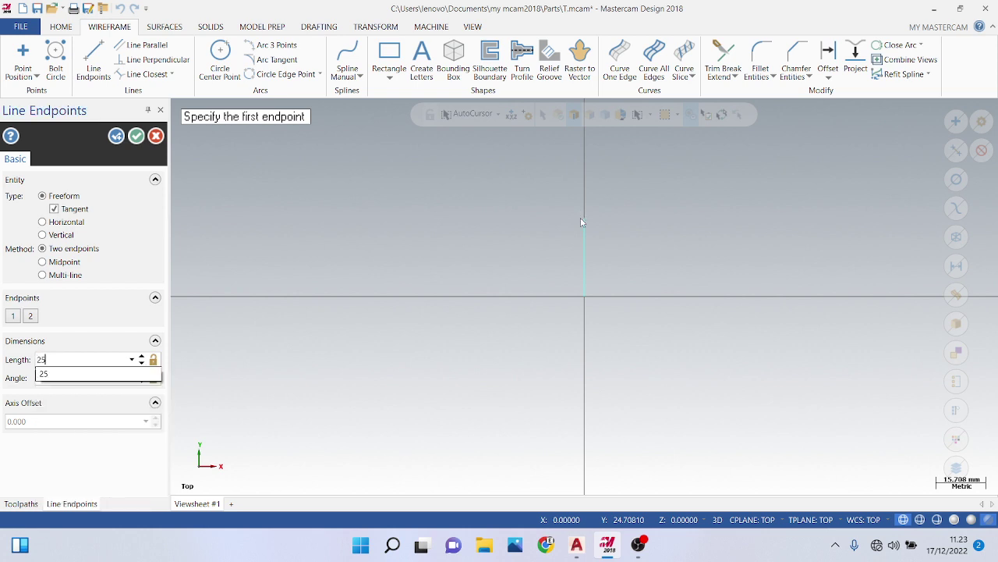
key(Return)
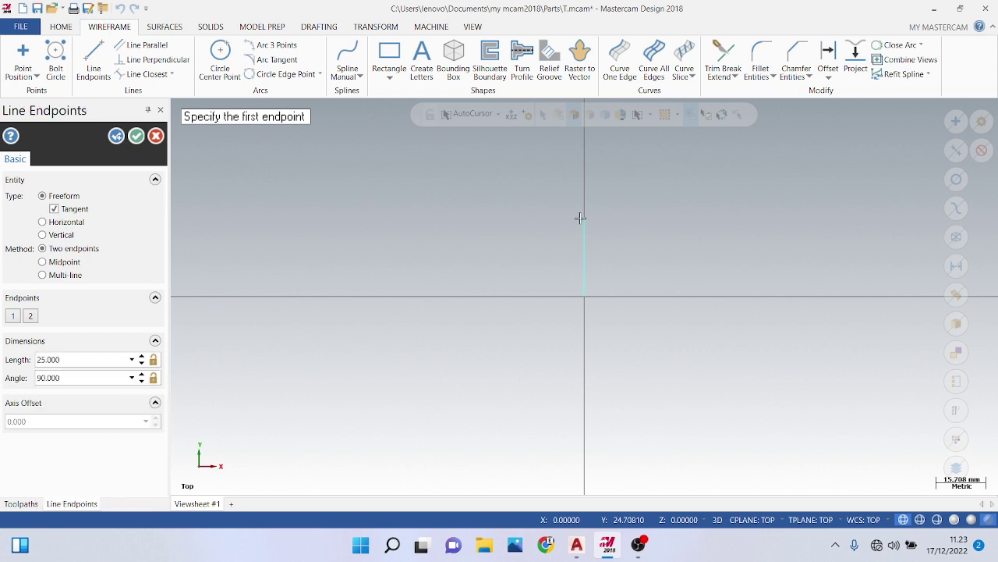
Draw a 100 mm horizontal line at 180° from the upper end of the vertical line.
click(585, 218)
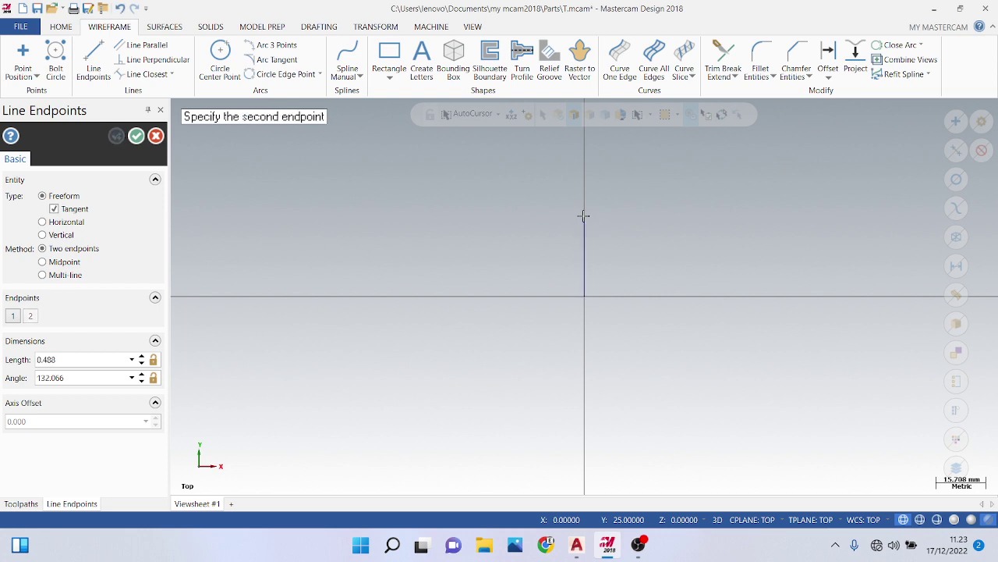
click(434, 219)
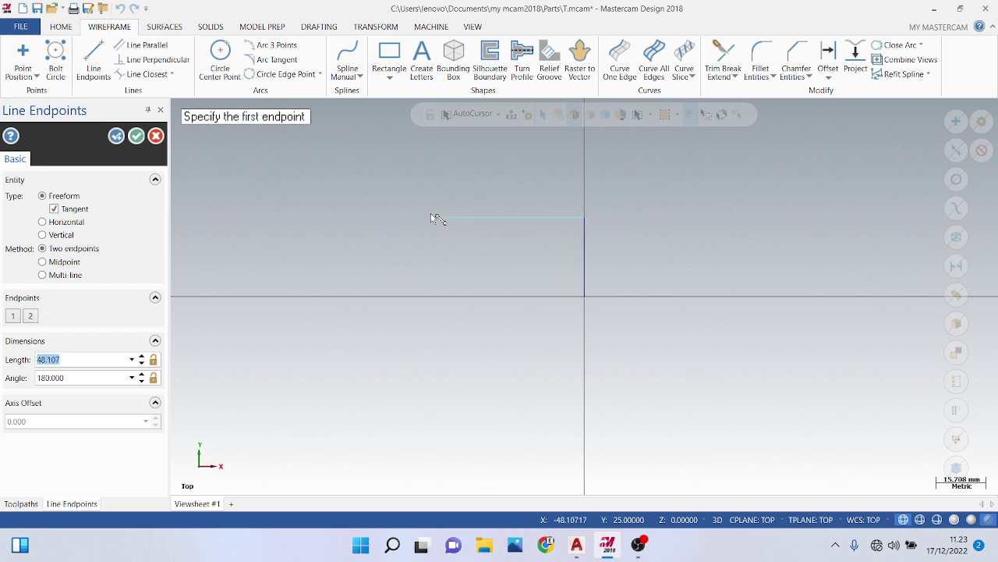
text(100)
key(Return)
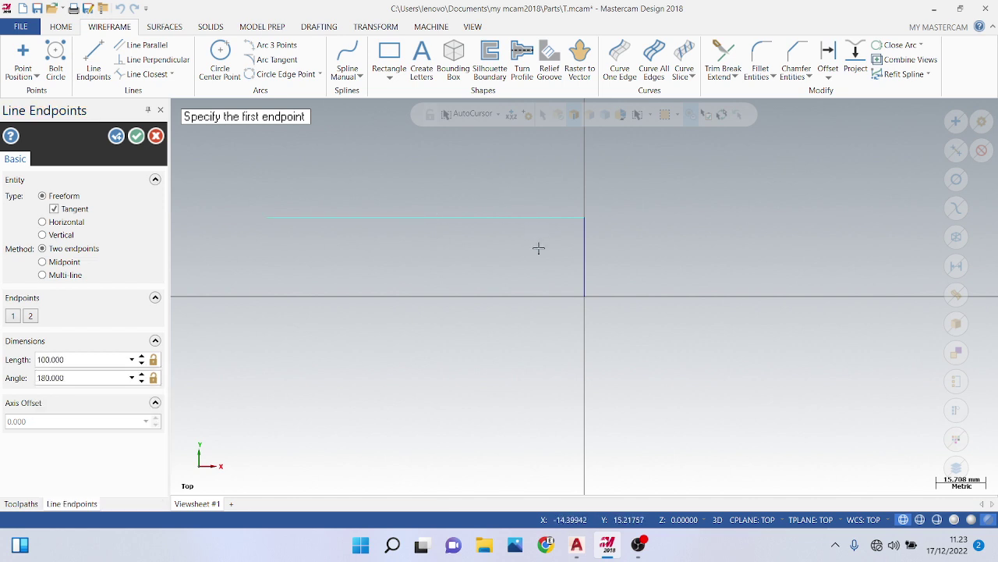
click(136, 136)
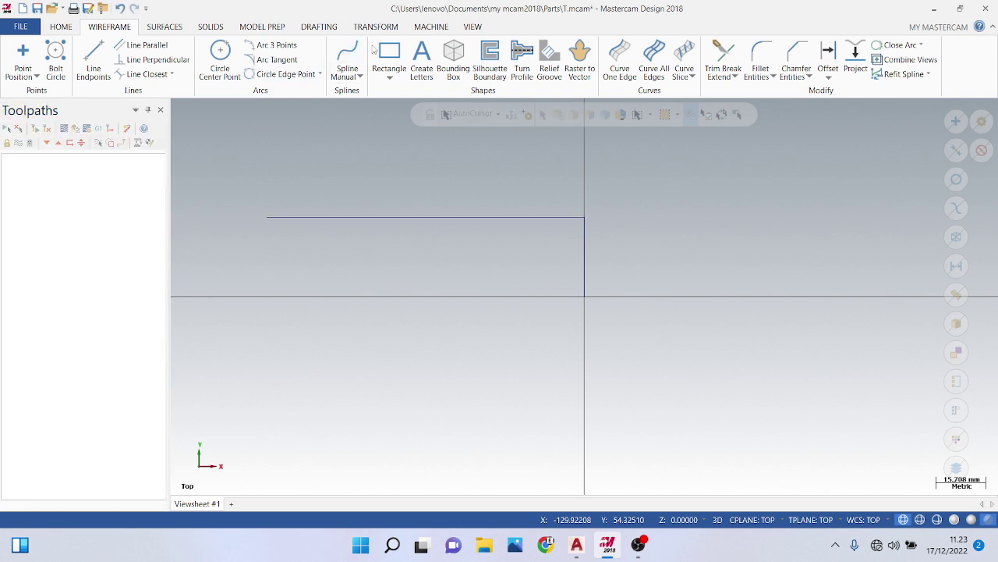
Set up the part for turning with the default lathe machine.
click(417, 29)
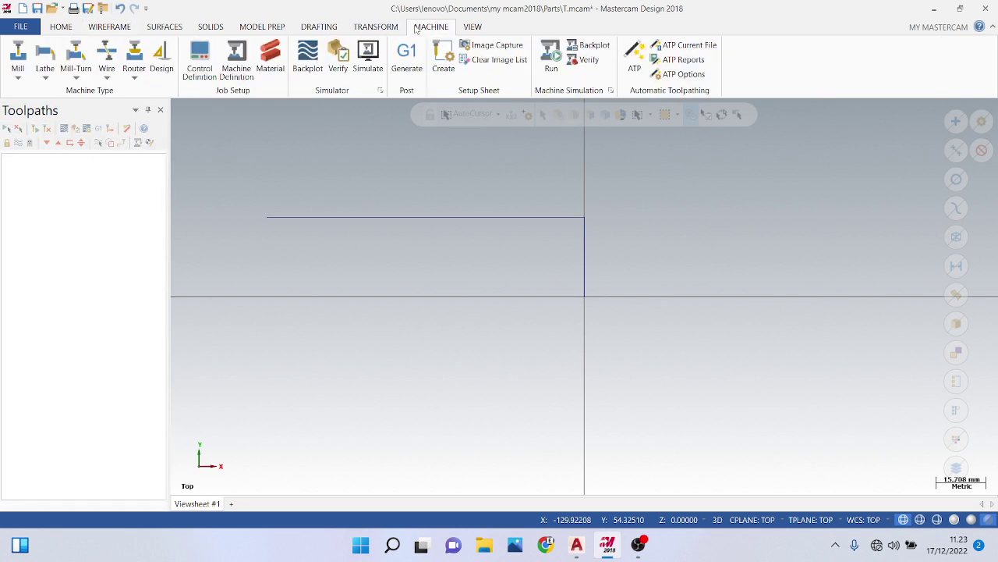
click(44, 69)
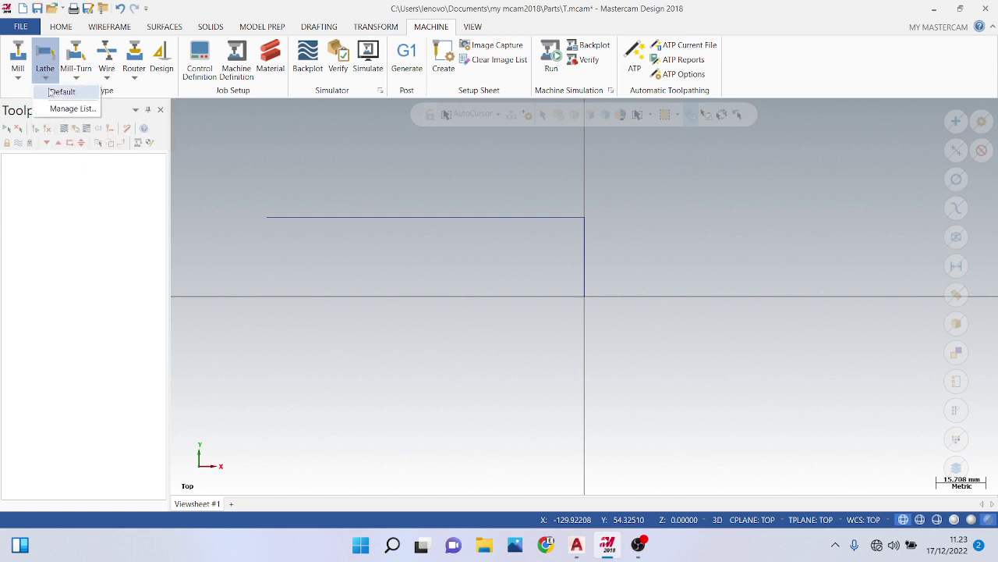
click(49, 93)
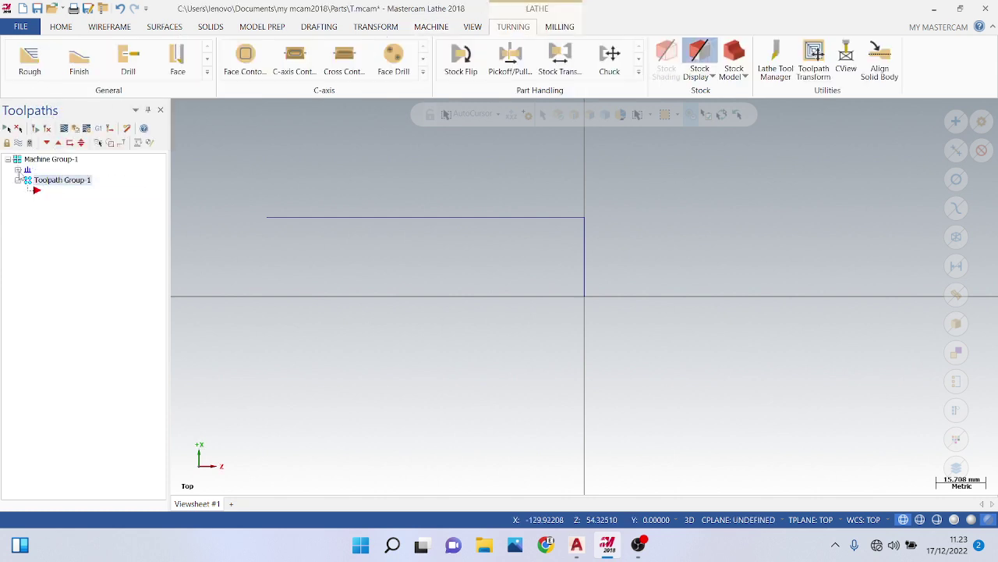
Define the left spindle stock as a cylinder with 50 mm outer diameter and 100 mm length.
click(17, 170)
click(62, 200)
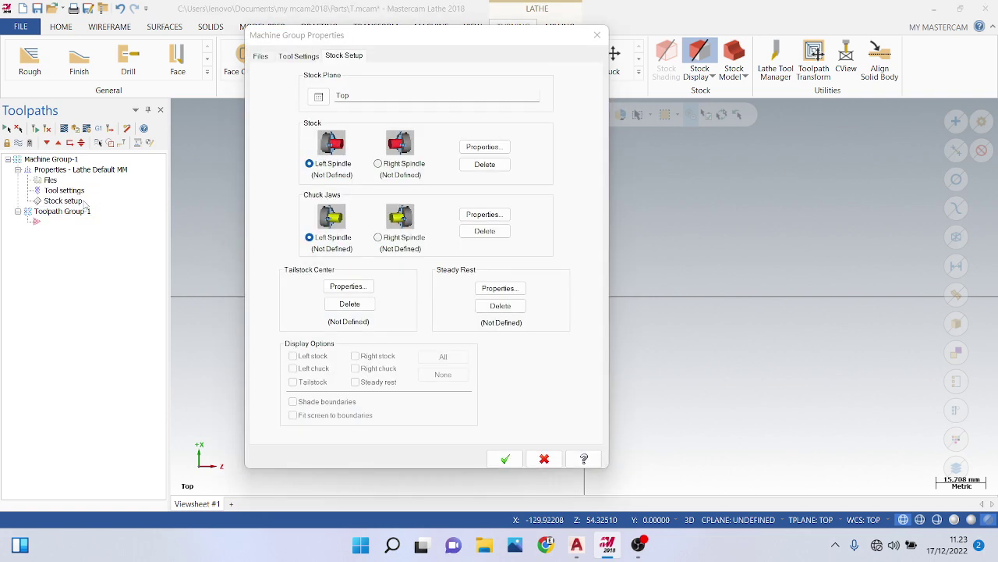
click(474, 148)
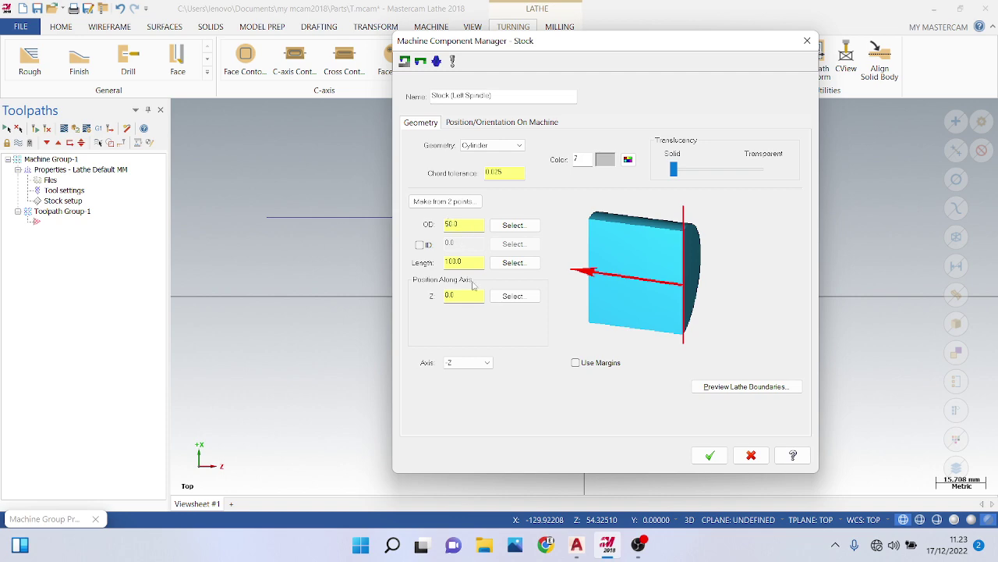
click(705, 461)
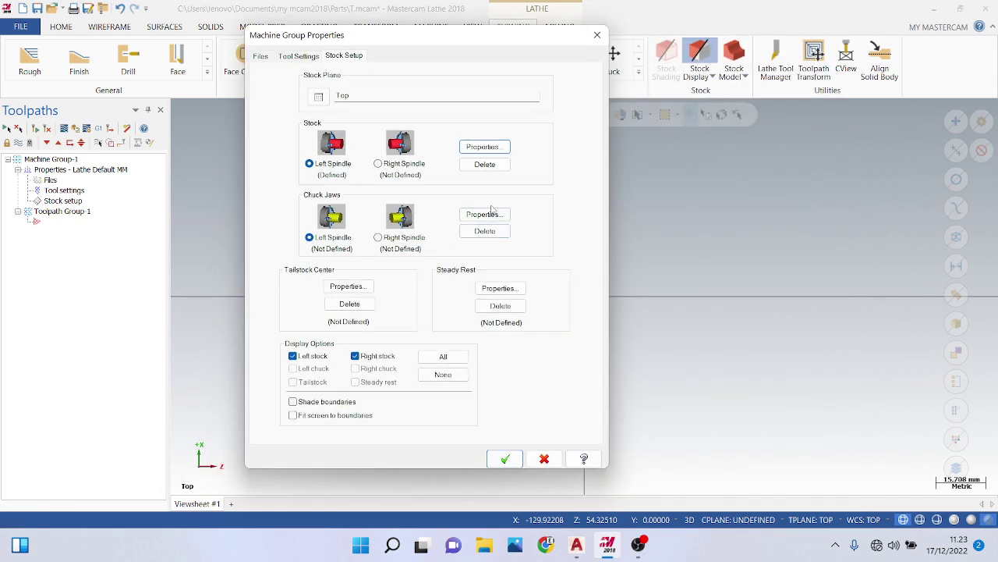
Define the left spindle chuck jaws positioned from the stock with a 30 mm grip length, and accept the stock setup.
click(484, 215)
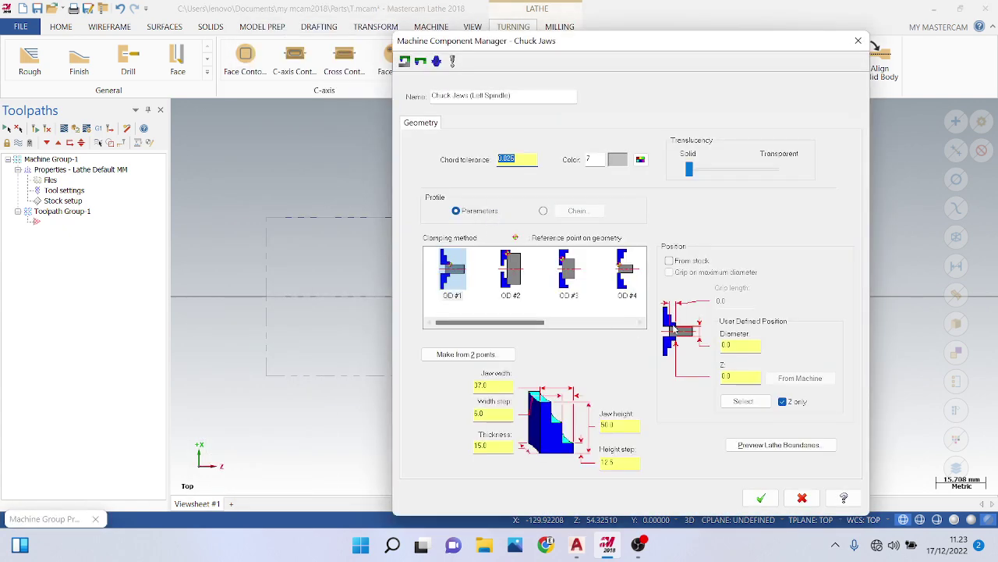
click(670, 260)
click(733, 305)
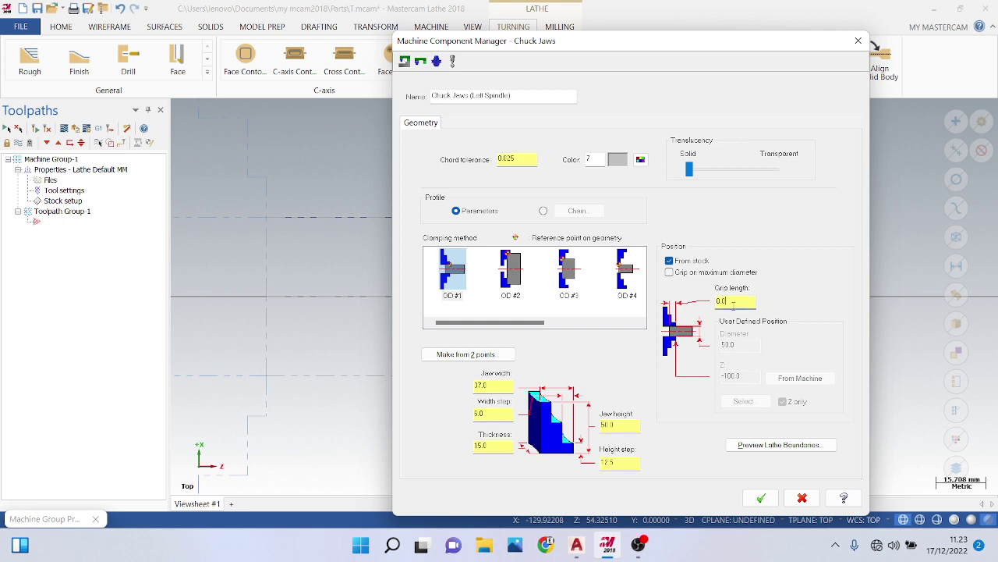
drag(733, 305, 705, 307)
text(30)
key(Return)
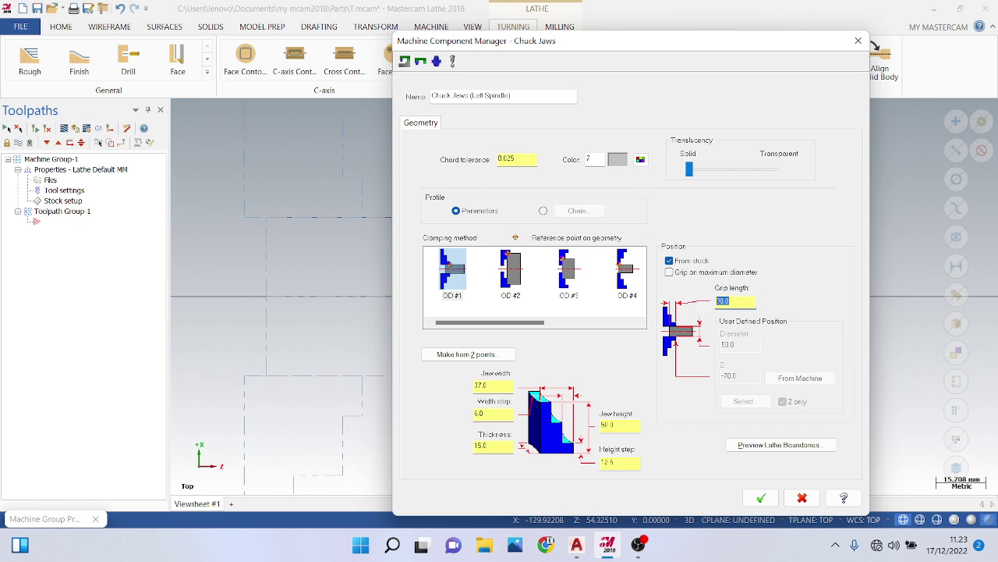
click(762, 498)
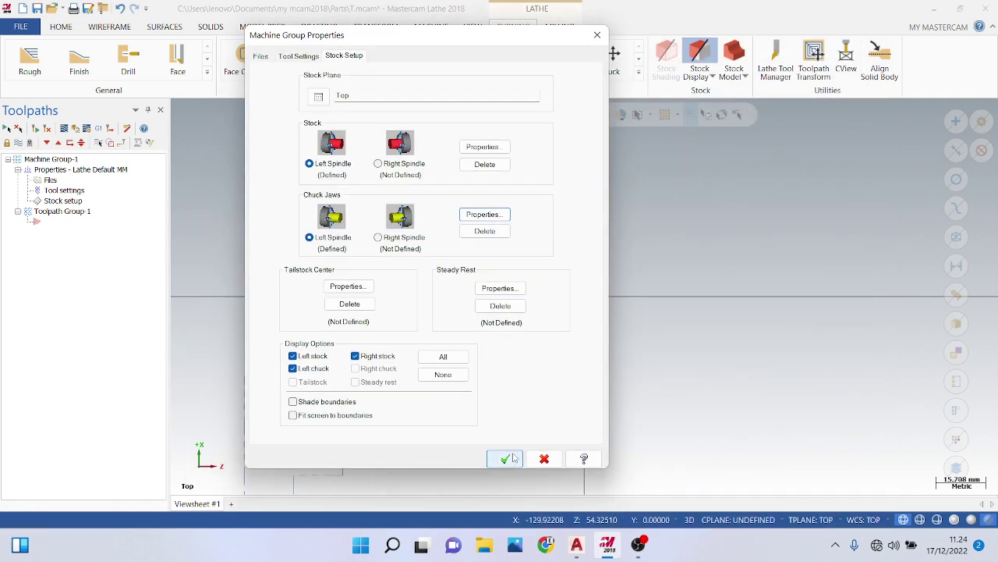
click(505, 459)
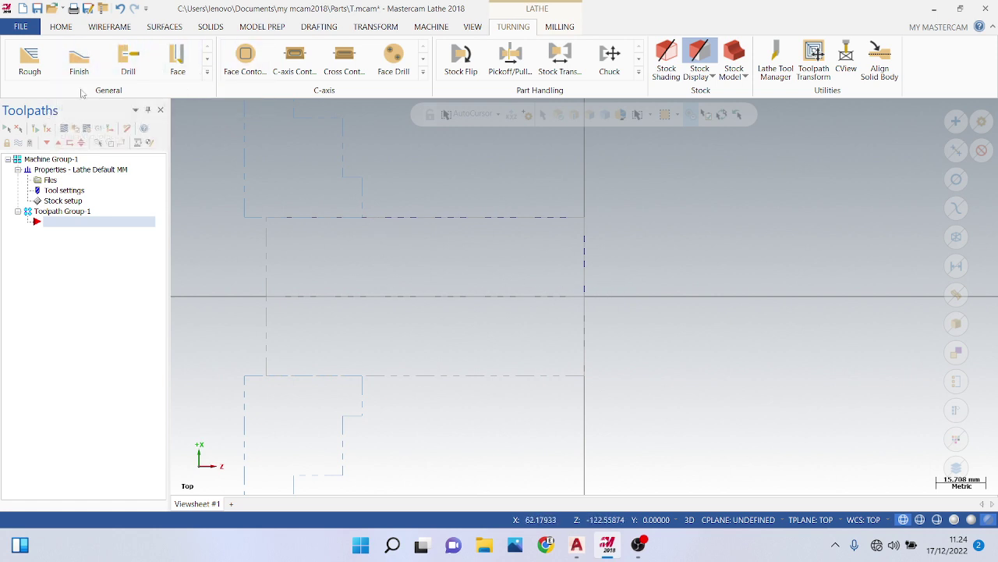
Create a lathe drill toolpath using the library tool DRILL 30. DIA. as tool number 1.
click(125, 66)
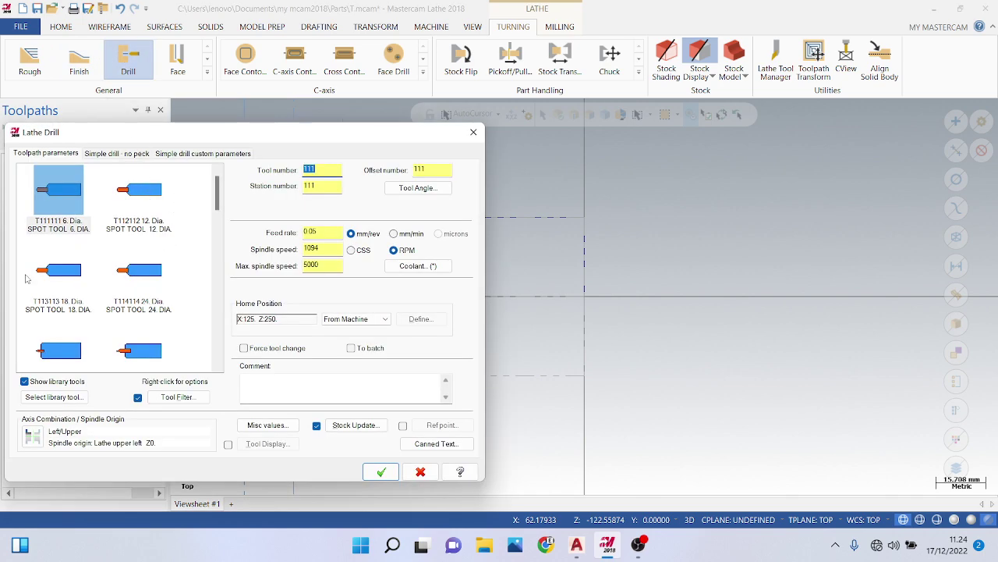
click(54, 396)
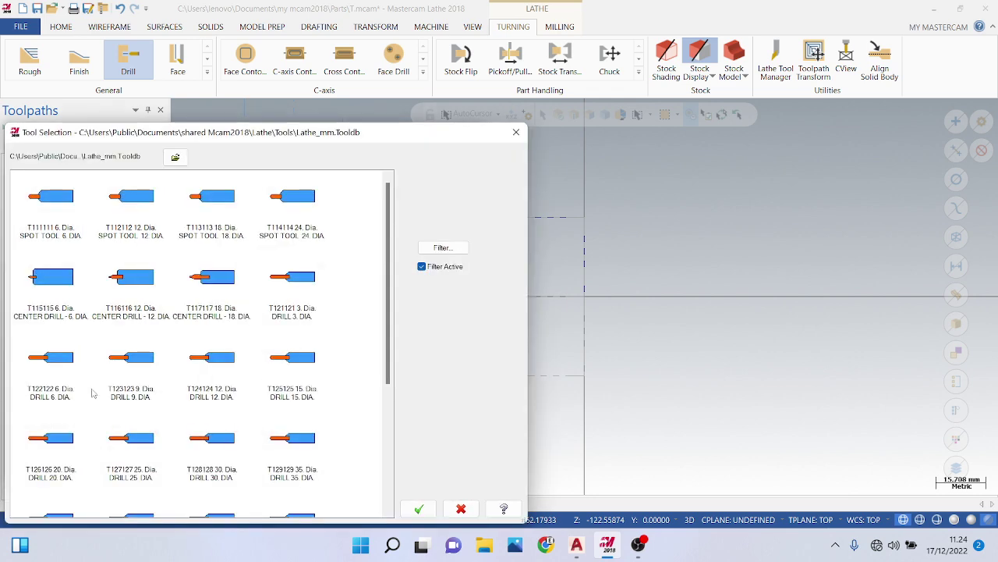
scroll(168, 300, down, 1)
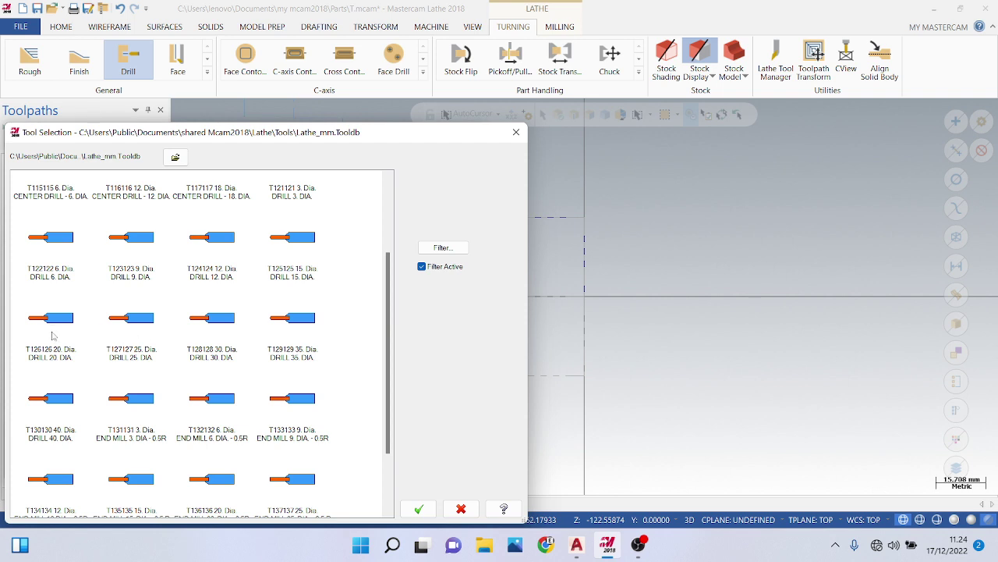
click(211, 339)
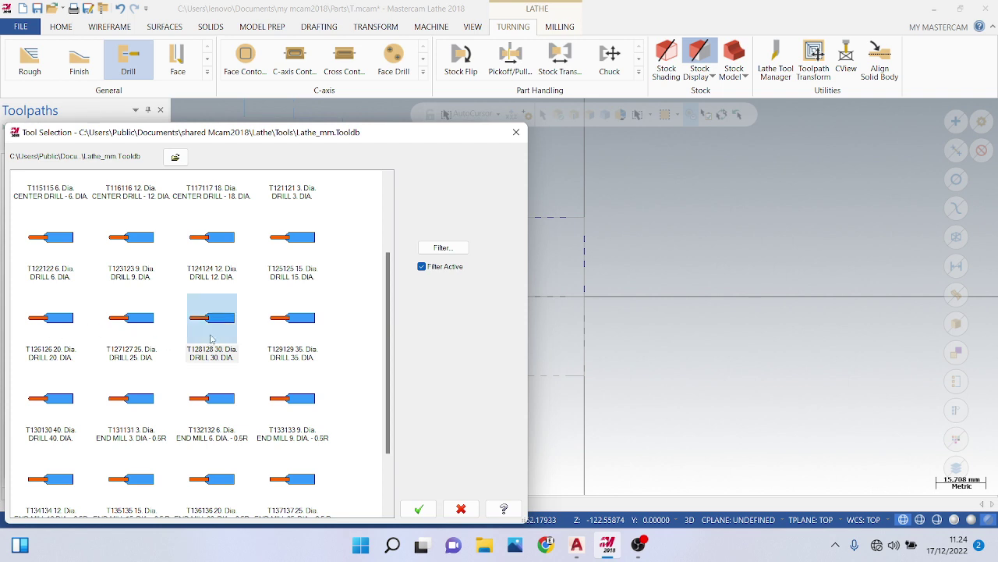
click(210, 339)
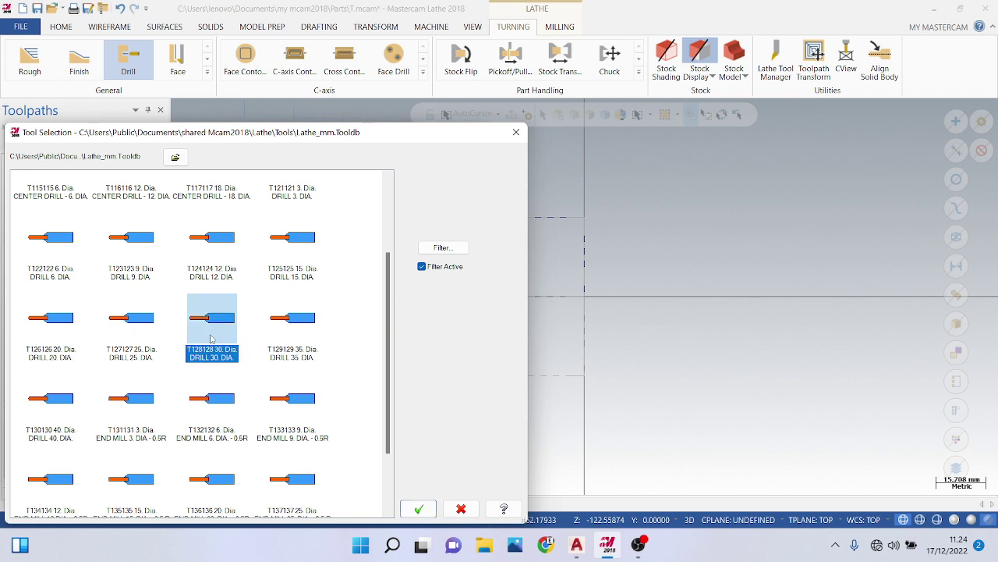
click(423, 508)
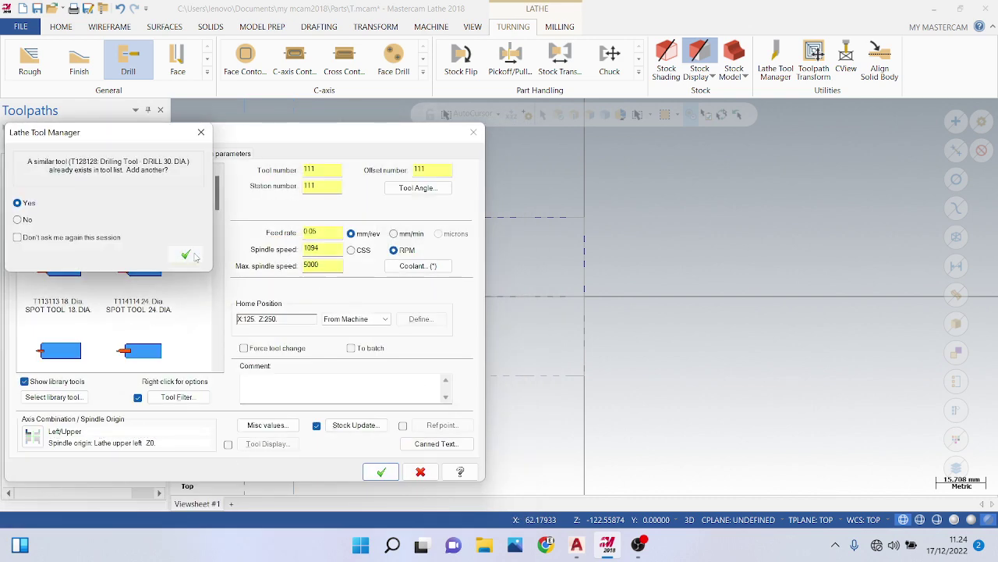
click(187, 256)
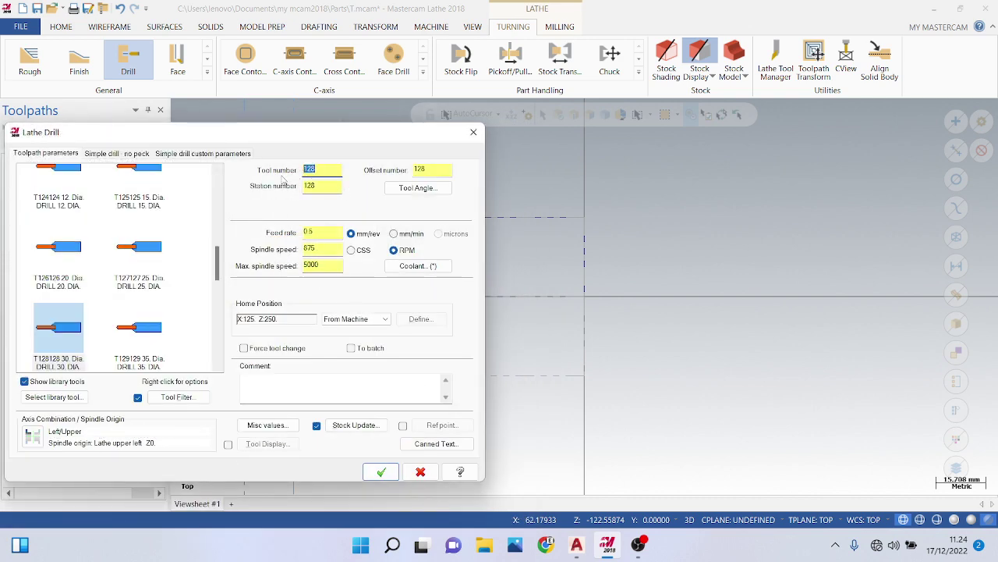
text(1)
Enter the drilling depth, set the clearance to 0, and generate the toolpath despite the tool collision with the stock.
click(156, 154)
click(145, 153)
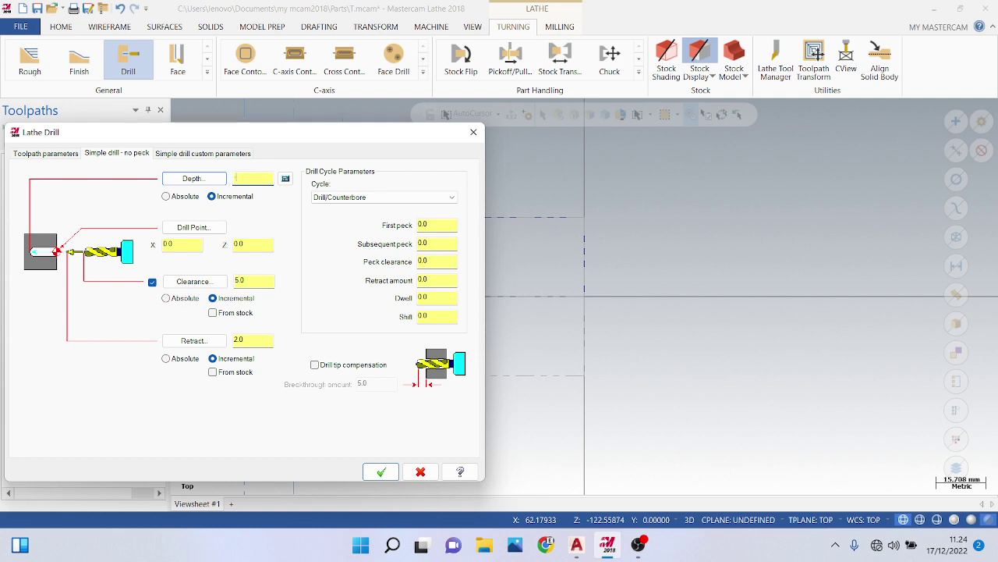
key(Return)
click(249, 279)
text(0)
key(Return)
click(381, 471)
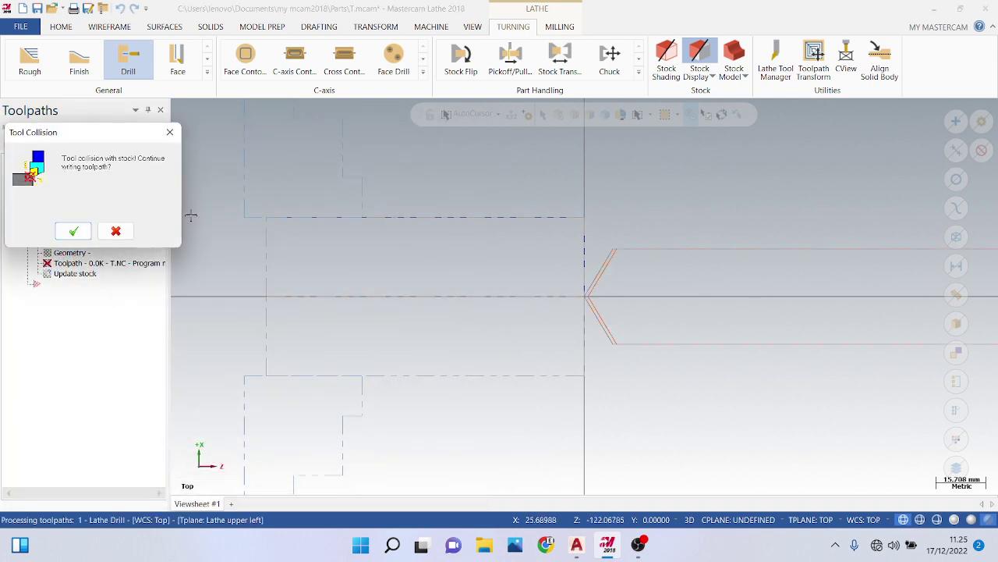
click(73, 231)
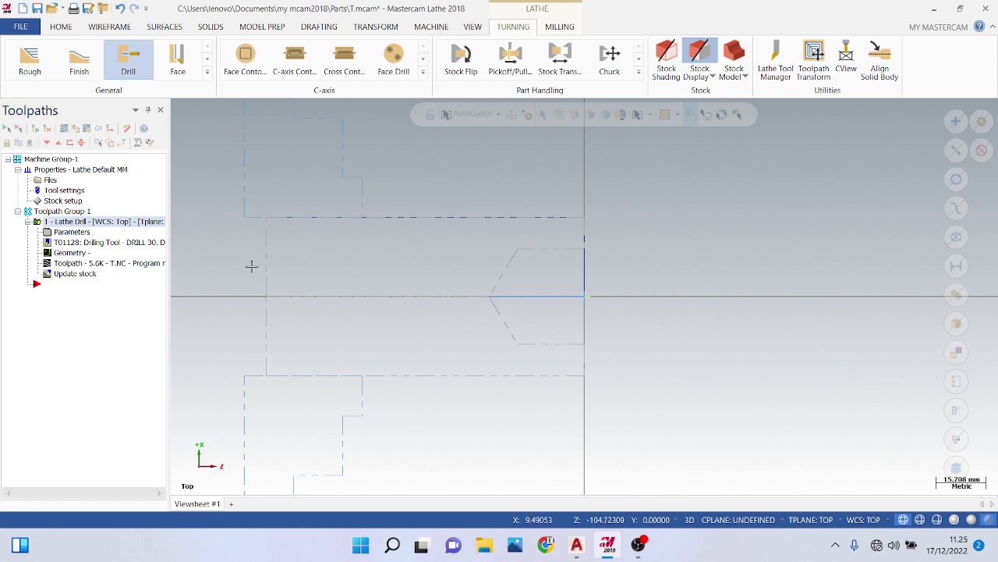
Create a second lathe drill toolpath using the library tool END MILL 30. DIA. - 0.5R as tool number 2, keeping the -30 depth.
click(141, 73)
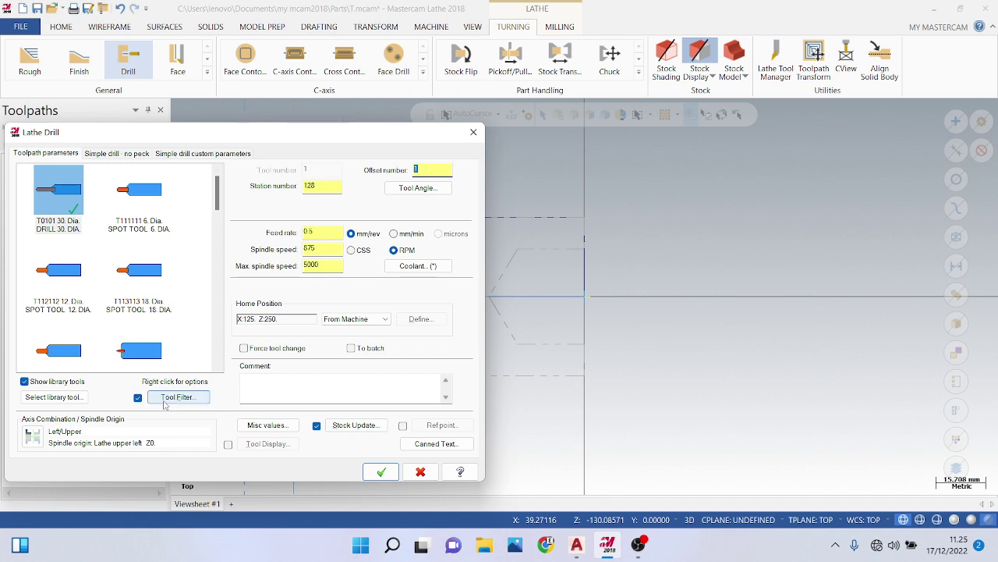
click(71, 396)
scroll(92, 373, down, 3)
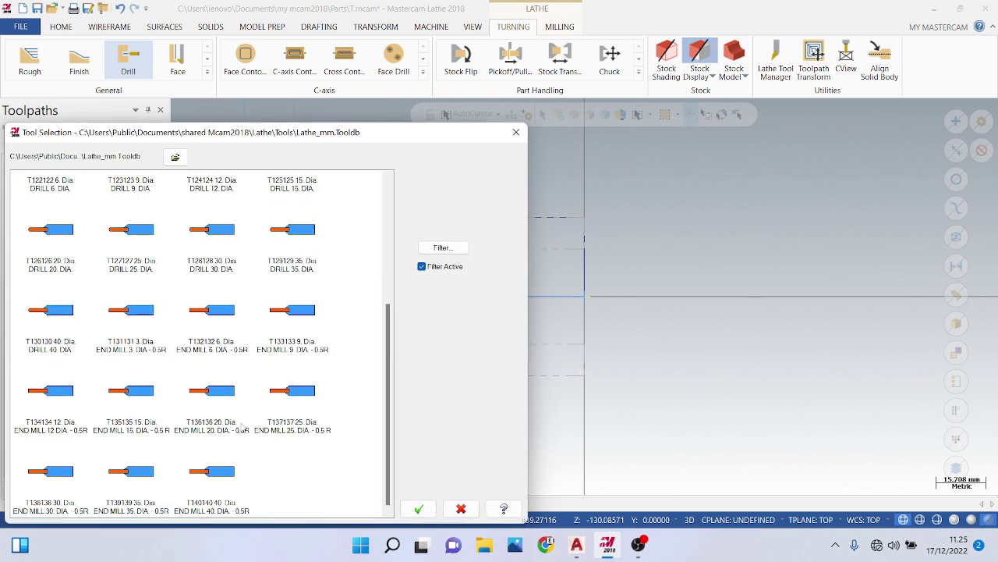
click(54, 466)
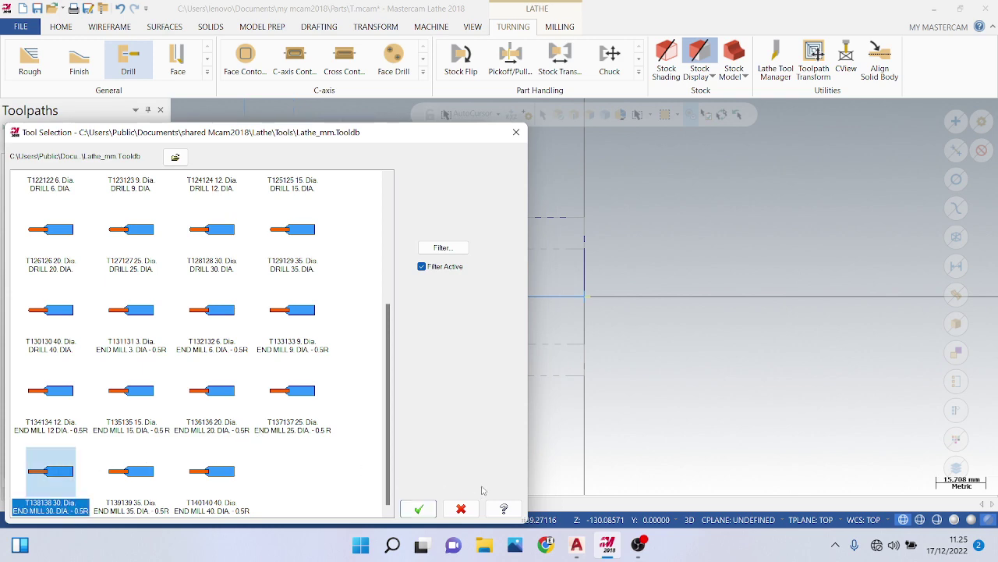
click(419, 509)
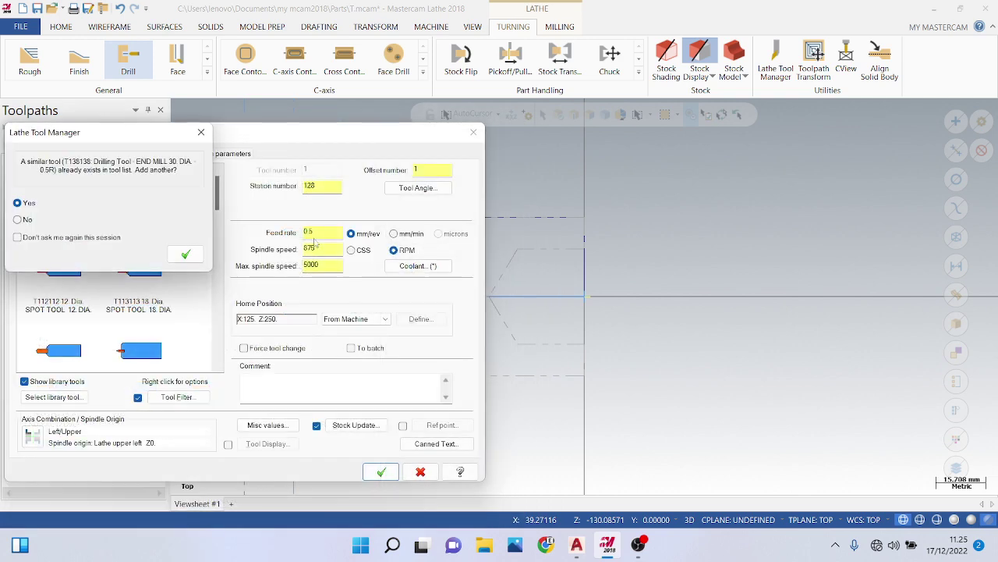
click(184, 254)
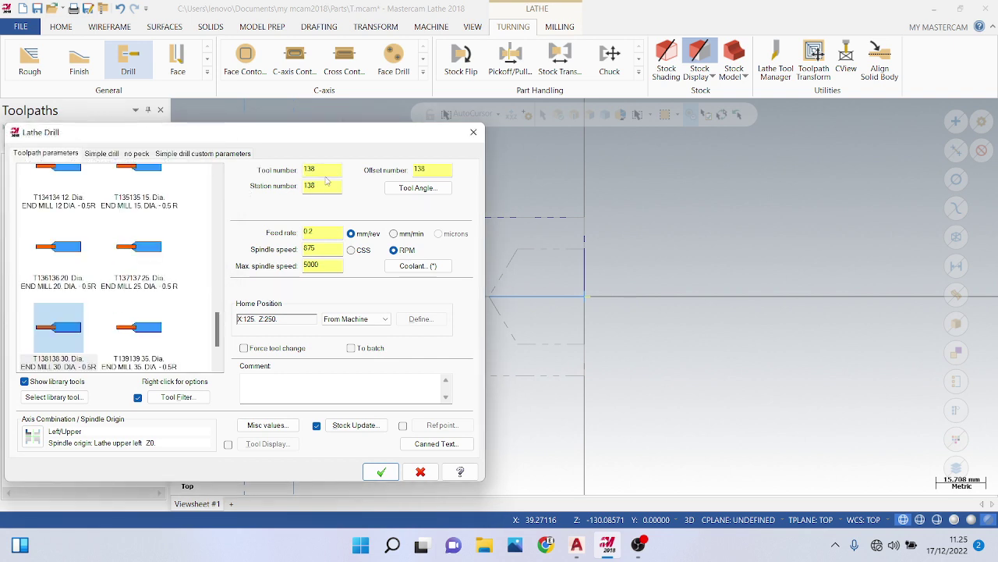
text(2)
click(133, 153)
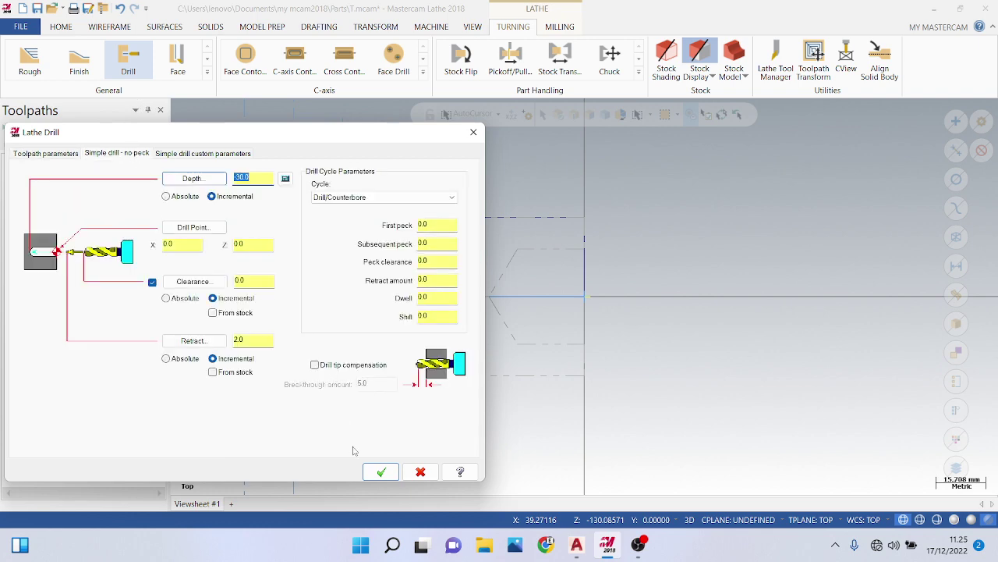
click(381, 471)
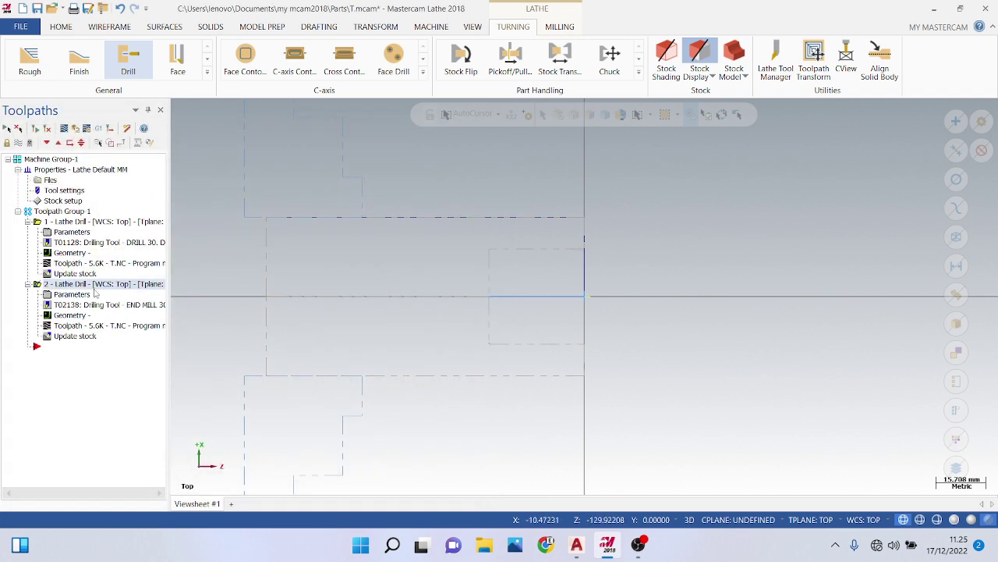
Start a lathe thread toolpath with the ID THREAD MIN. 30. DIA. tool as tool number 3, and accept its insert and holder definition.
click(207, 74)
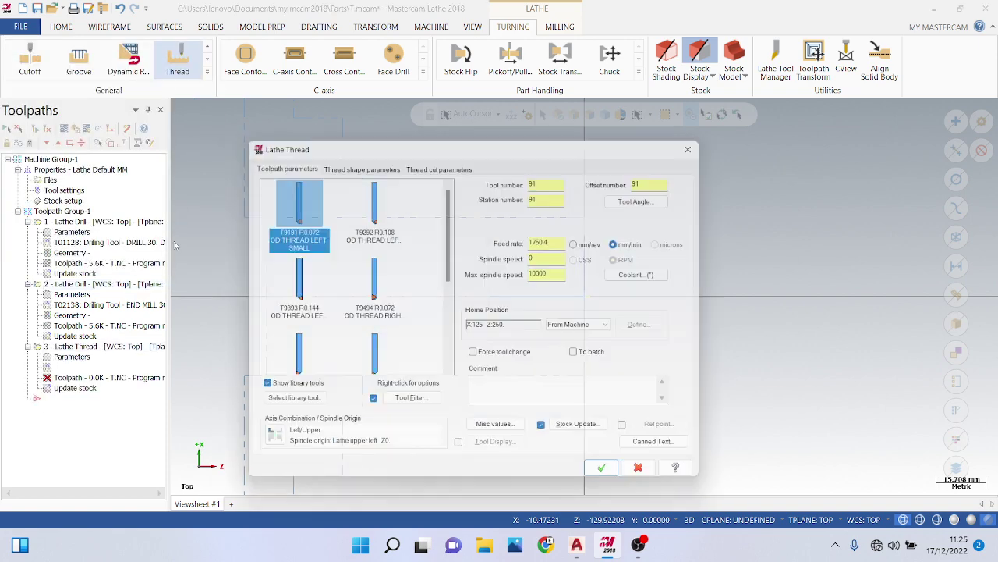
scroll(424, 272, down, 5)
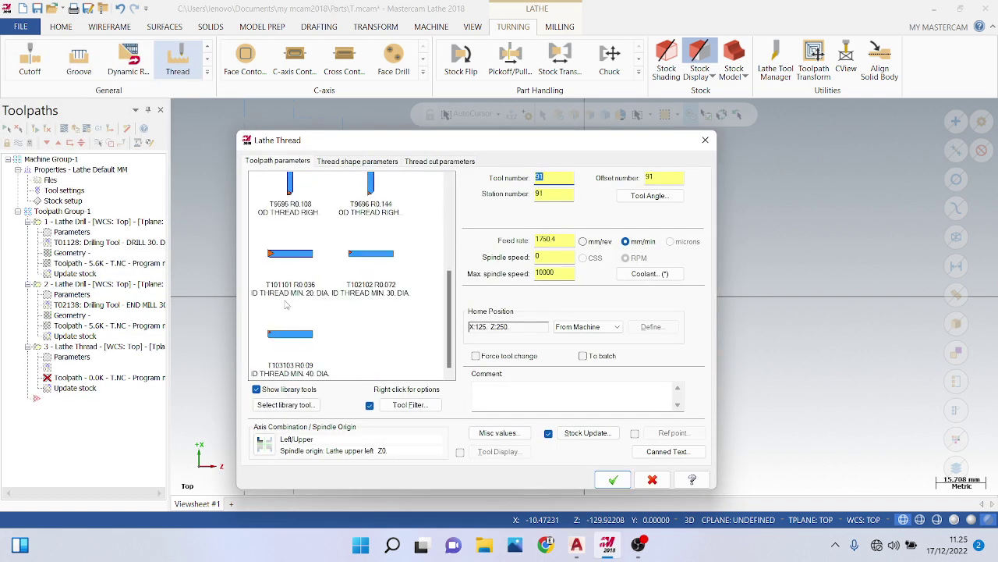
click(384, 273)
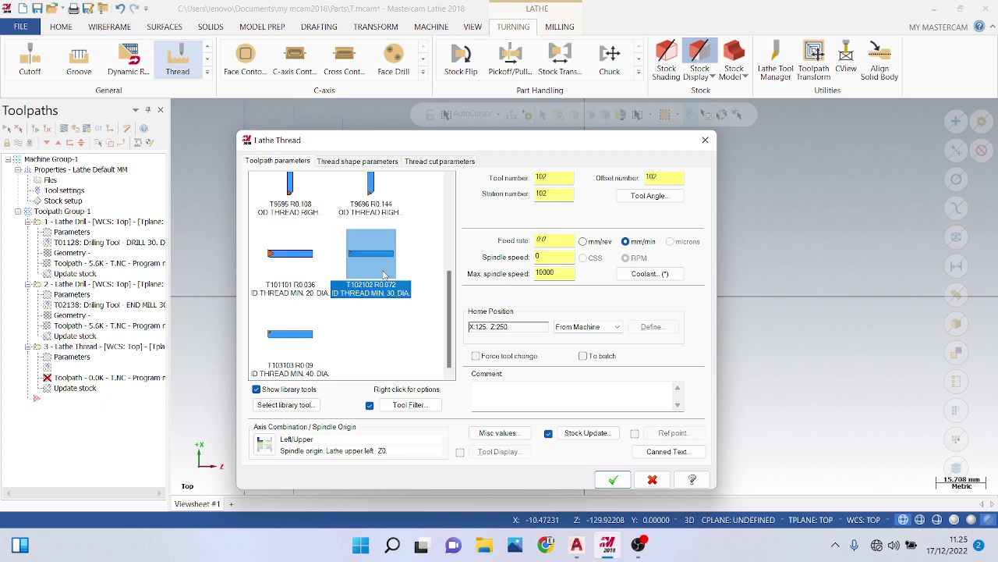
drag(548, 178, 507, 182)
text(3)
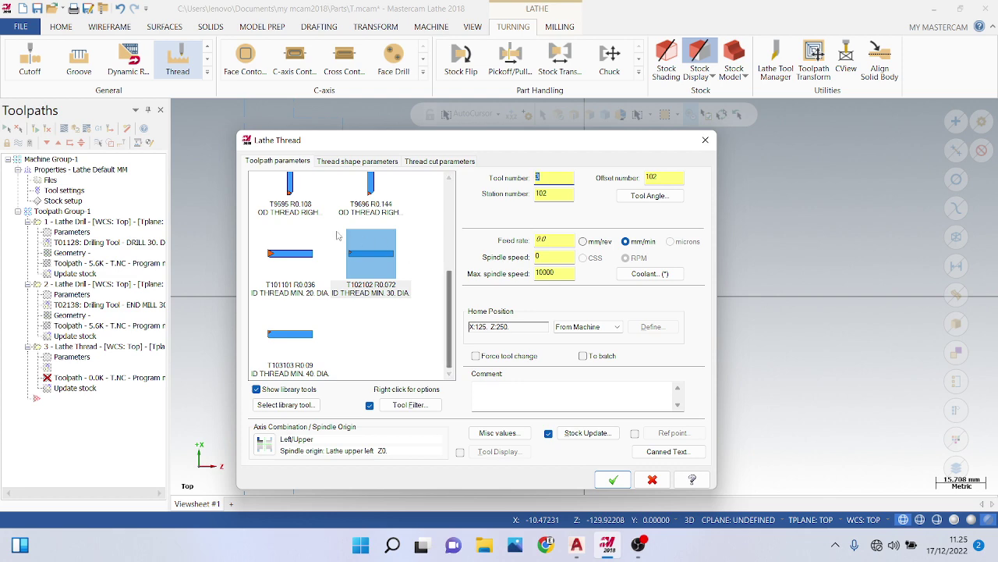
double_click(367, 250)
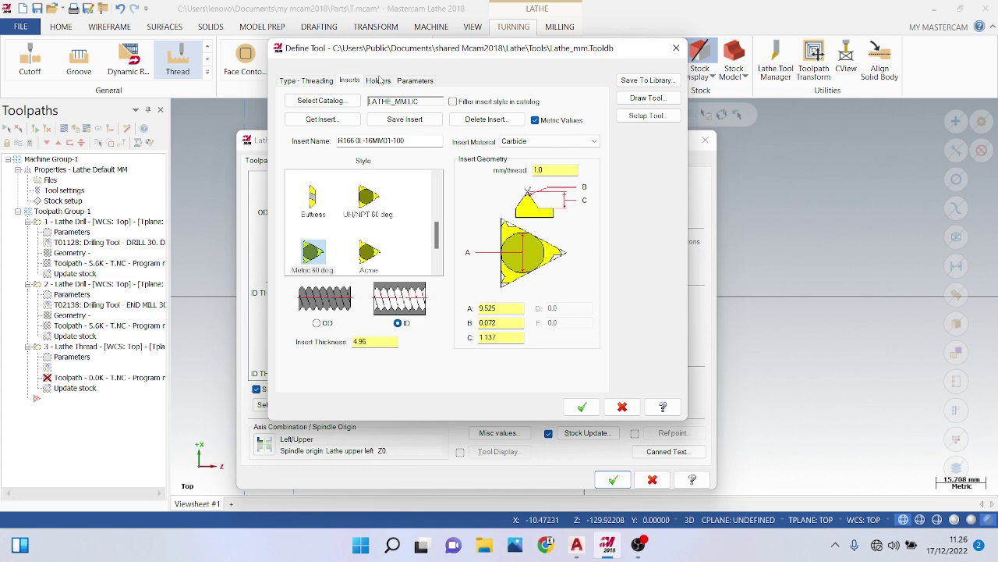
click(378, 81)
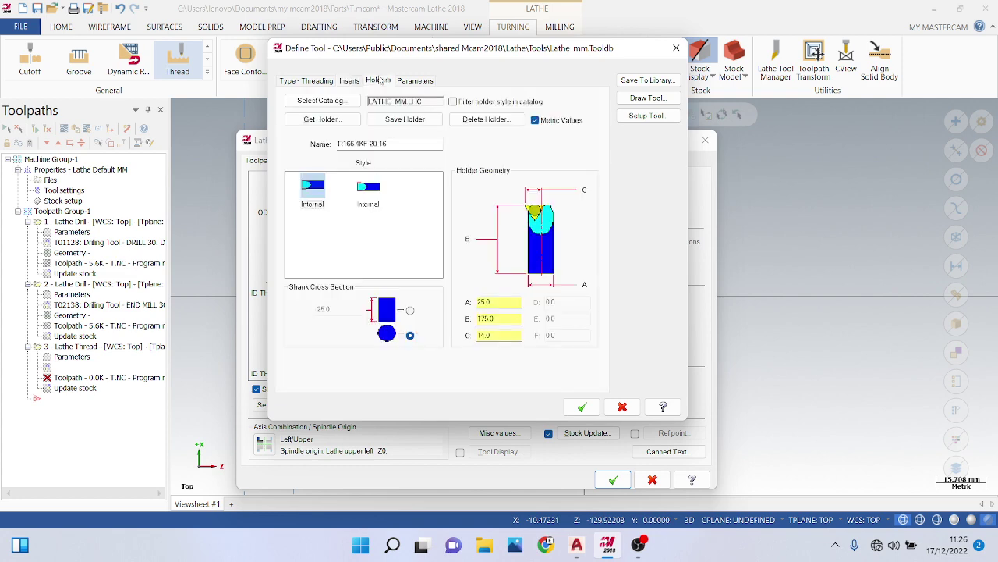
click(582, 407)
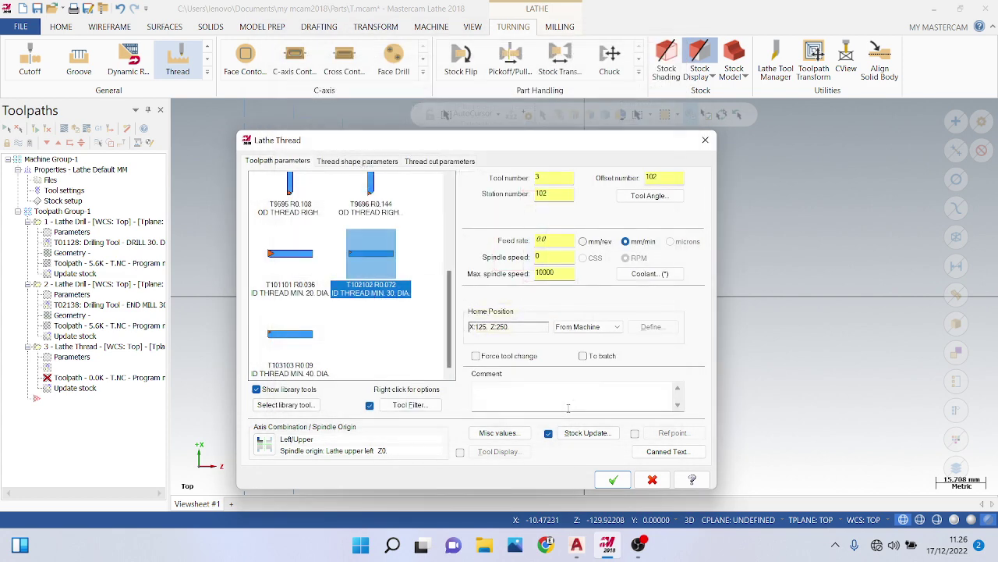
Set the thread's major diameter to 32 and its minor diameter to 30 in the thread shape parameters.
click(422, 162)
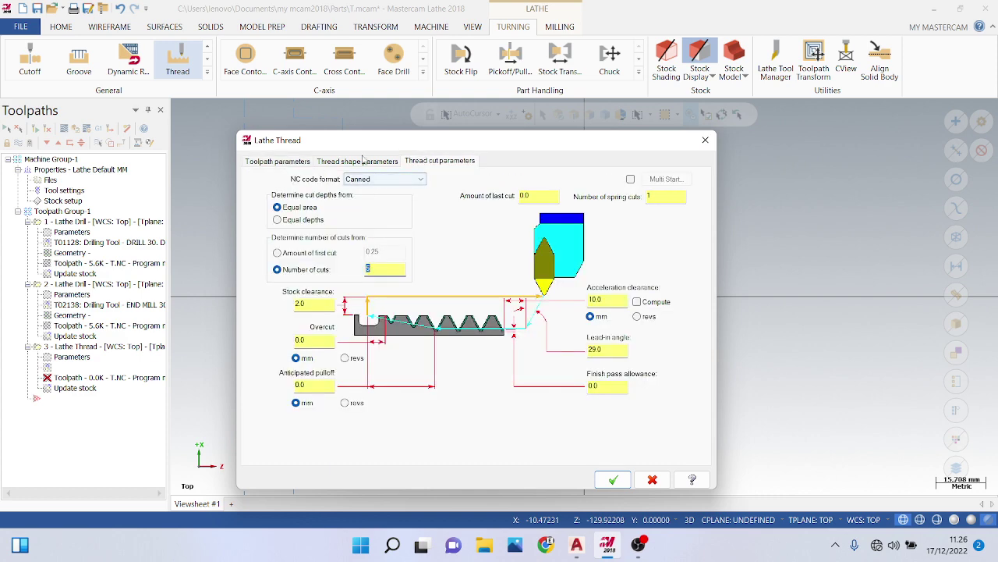
click(357, 161)
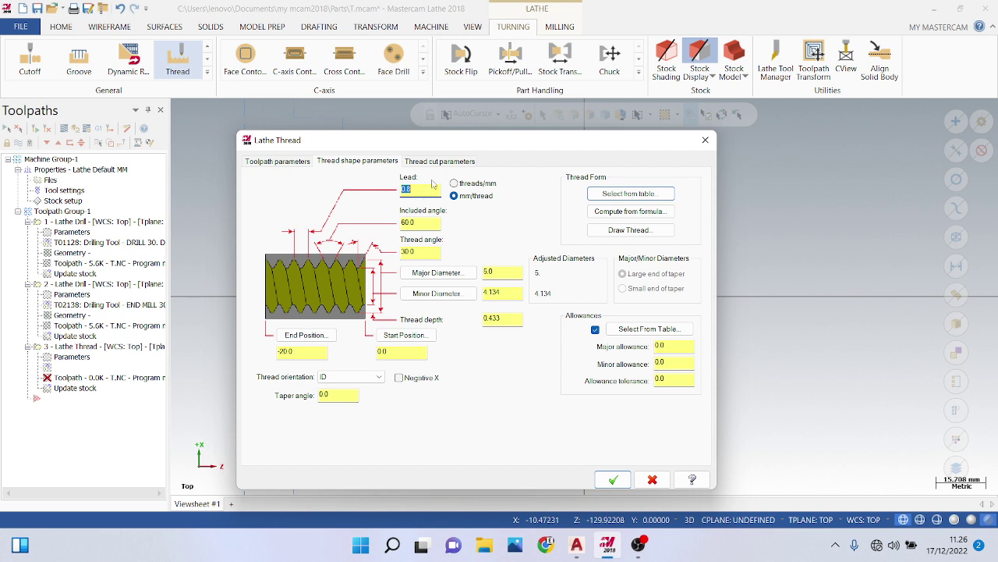
double_click(512, 271)
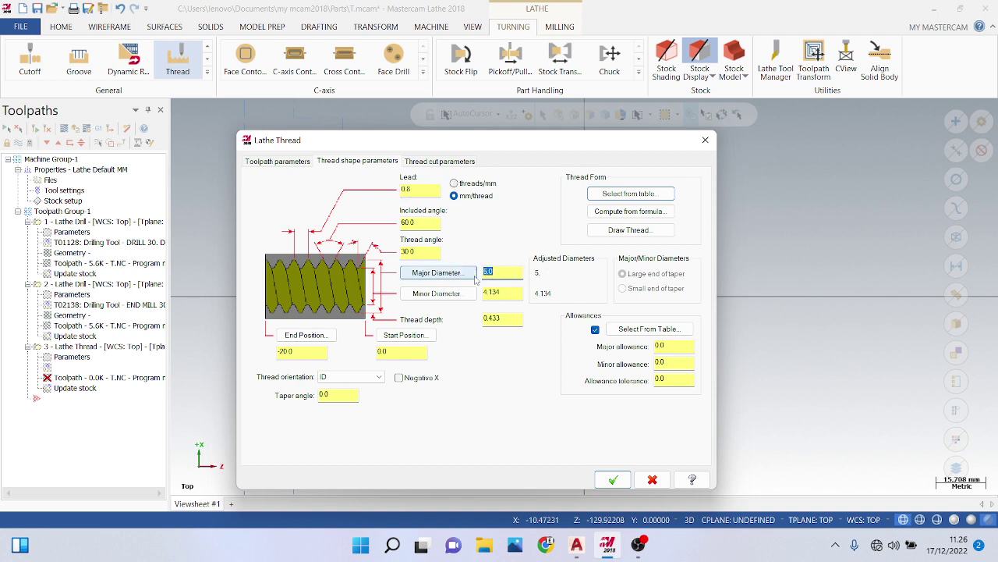
double_click(487, 293)
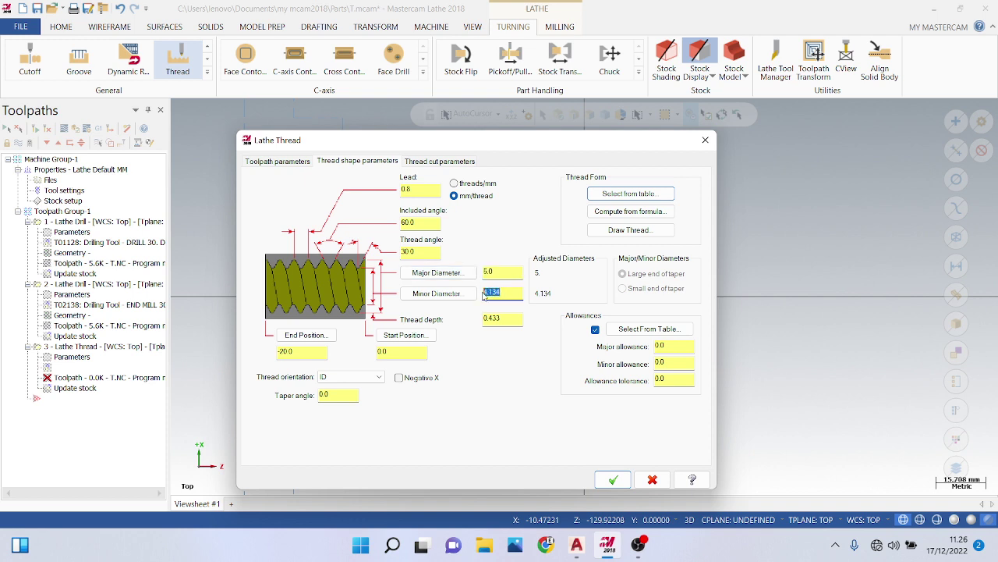
double_click(500, 272)
text(32)
double_click(518, 293)
text(30)
key(Return)
click(504, 319)
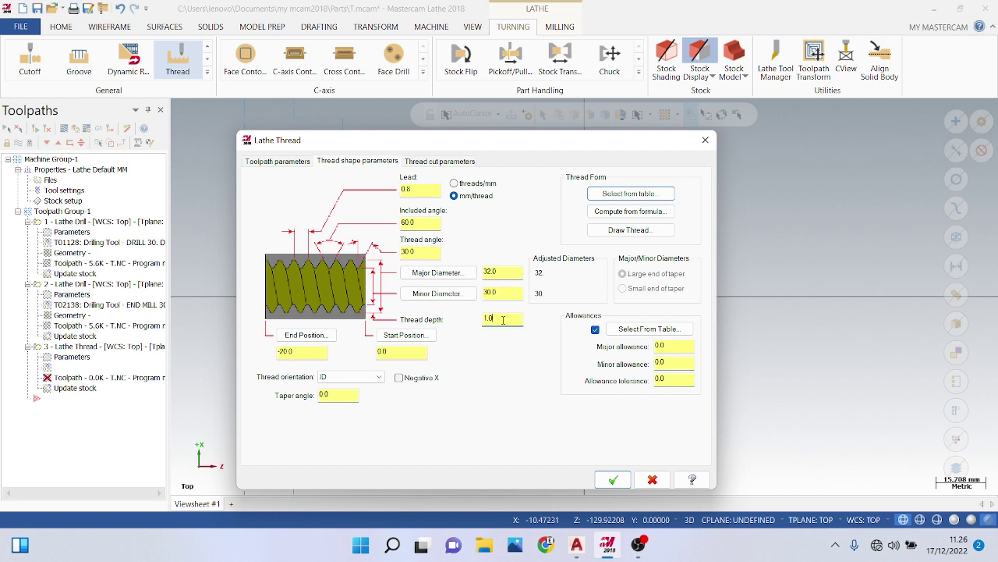
drag(497, 319, 478, 320)
Set the thread's end position to -30 and generate the toolpath with the default cut parameters.
drag(351, 353, 237, 363)
text(0)
key(Return)
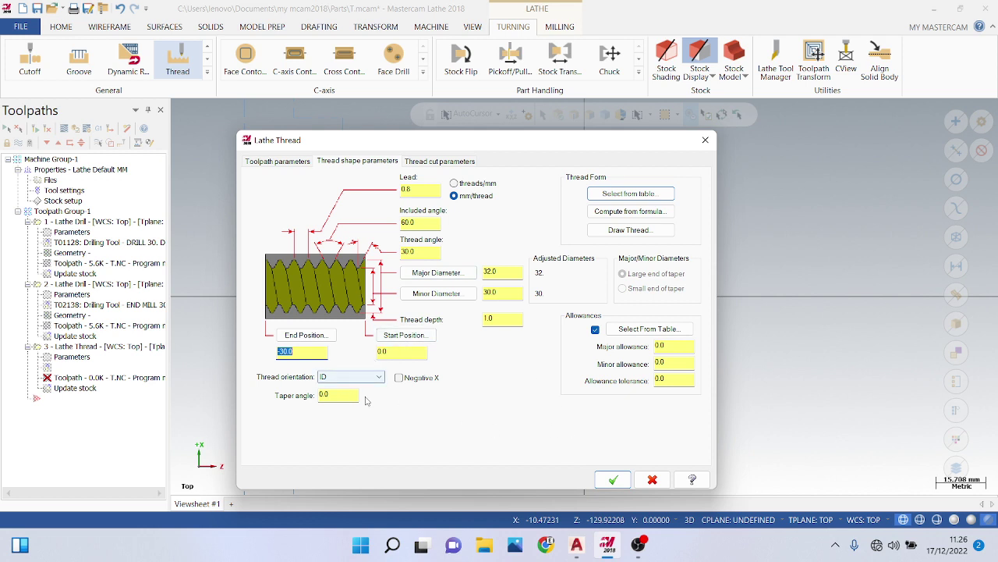
click(423, 161)
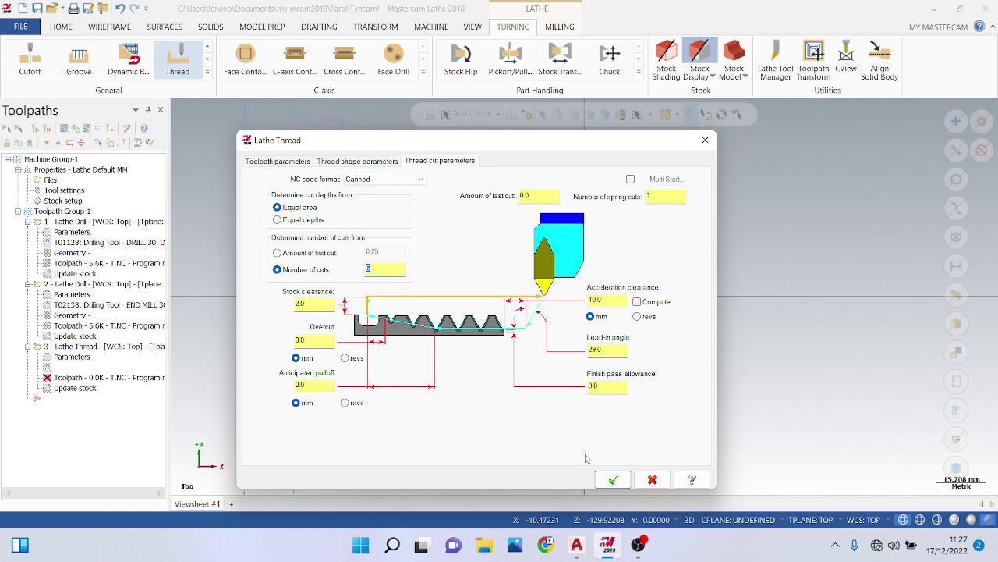
click(613, 479)
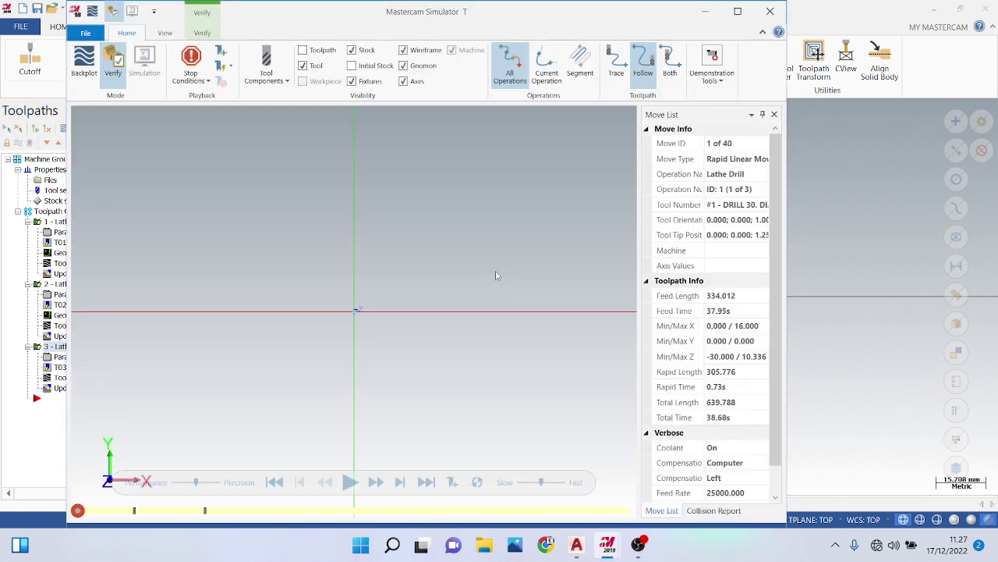
Verify all operations at a reduced simulation speed, examine the threaded bore up close, and close the simulator.
middle_drag(412, 325, 385, 327)
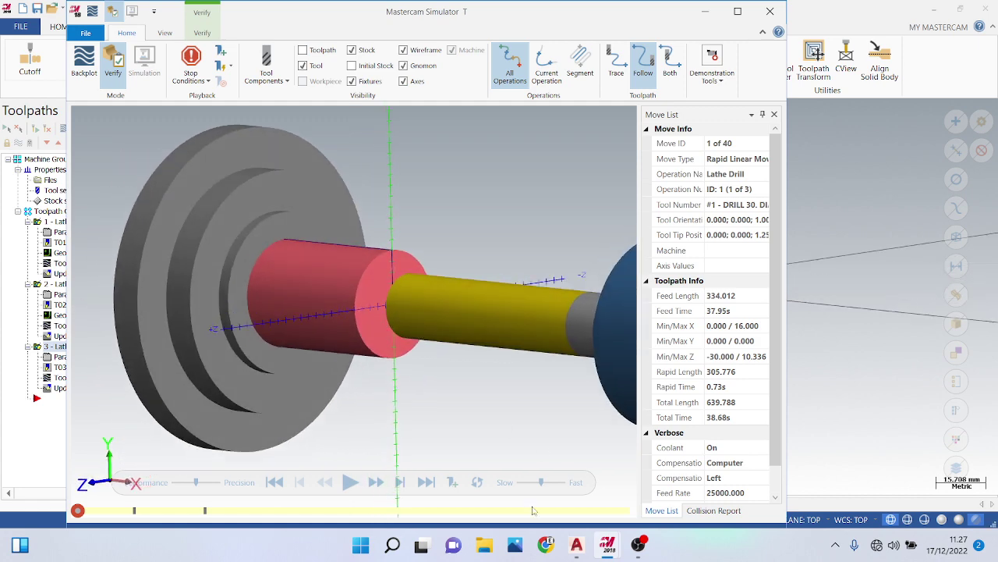
drag(540, 483, 525, 484)
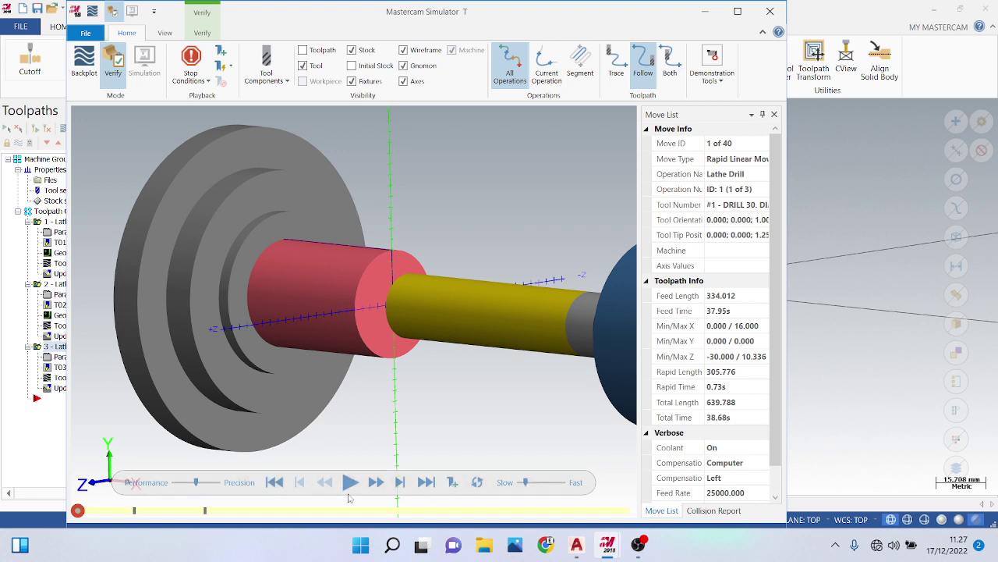
click(351, 482)
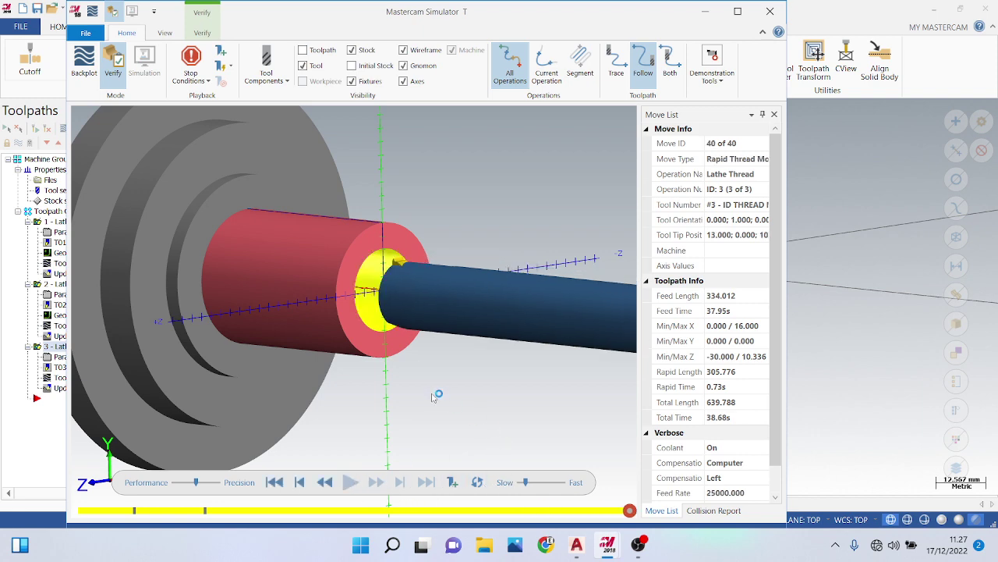
middle_drag(438, 396, 460, 408)
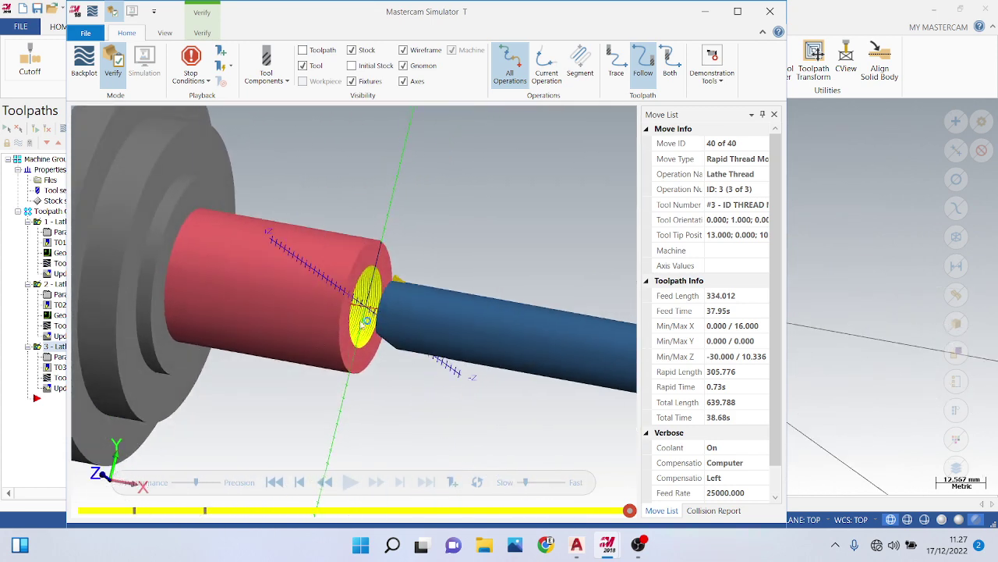
scroll(365, 323, up, 3)
scroll(343, 319, up, 3)
middle_drag(343, 319, 442, 336)
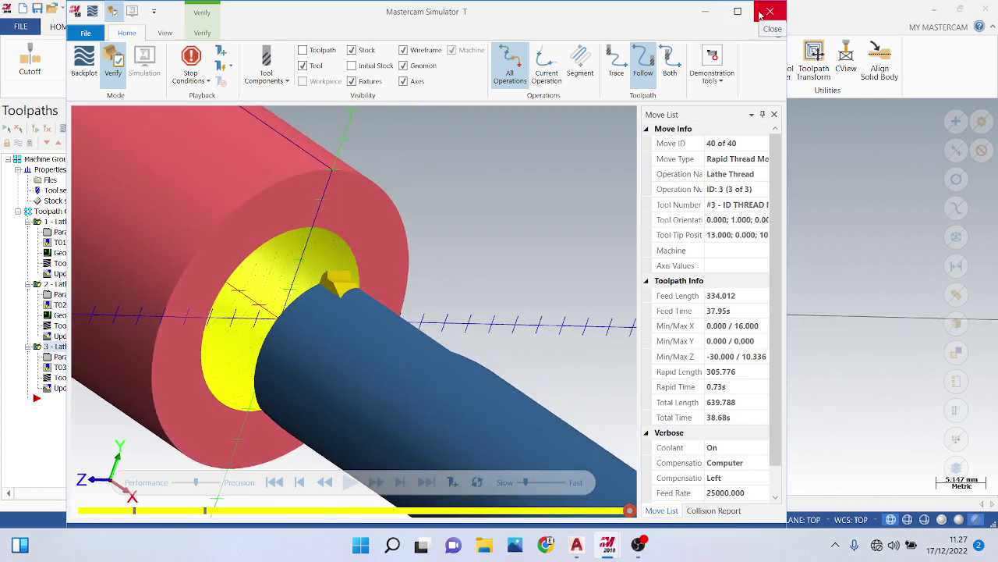
click(770, 12)
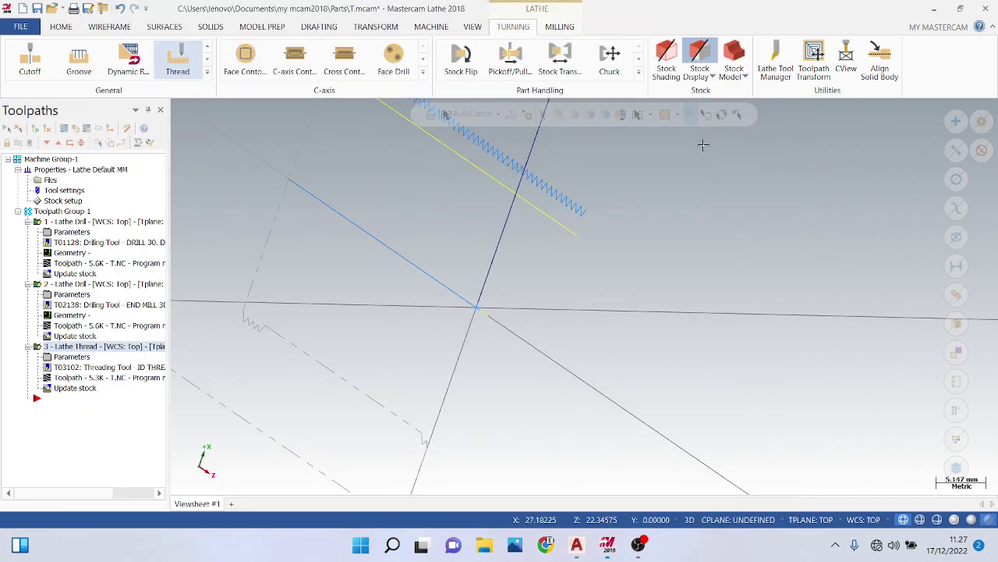
Return the graphics view to the Top orientation.
click(472, 27)
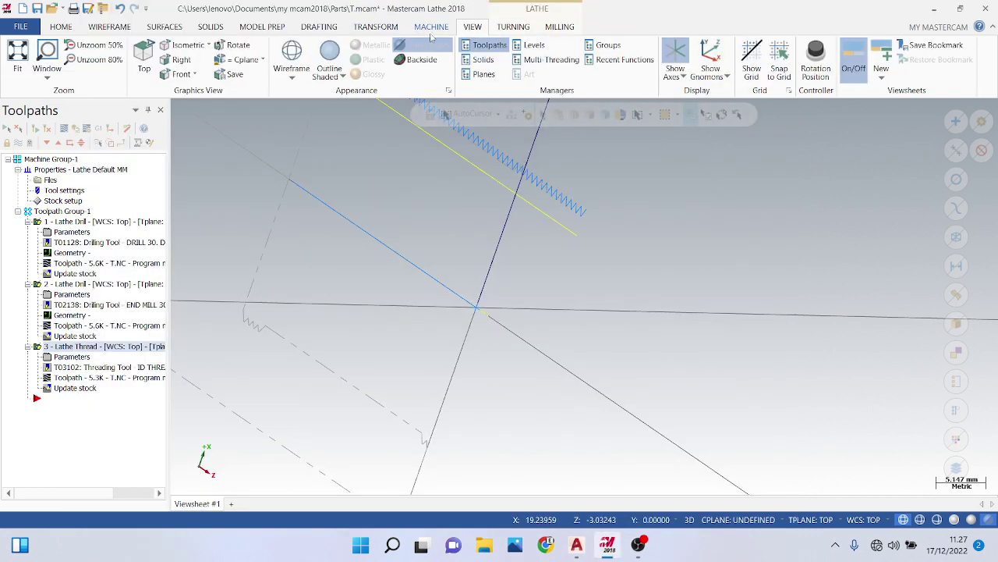
click(144, 56)
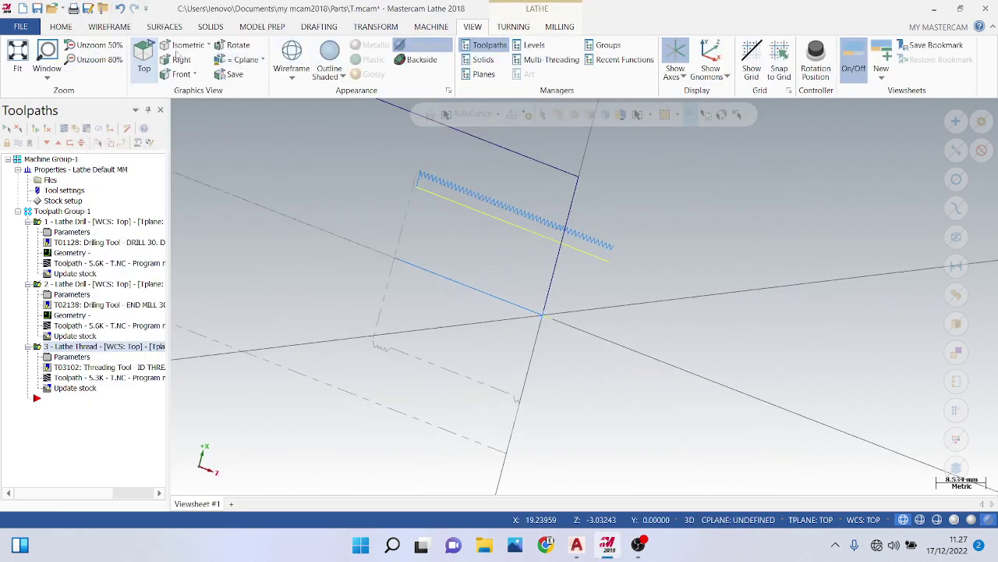
scroll(484, 255, up, 3)
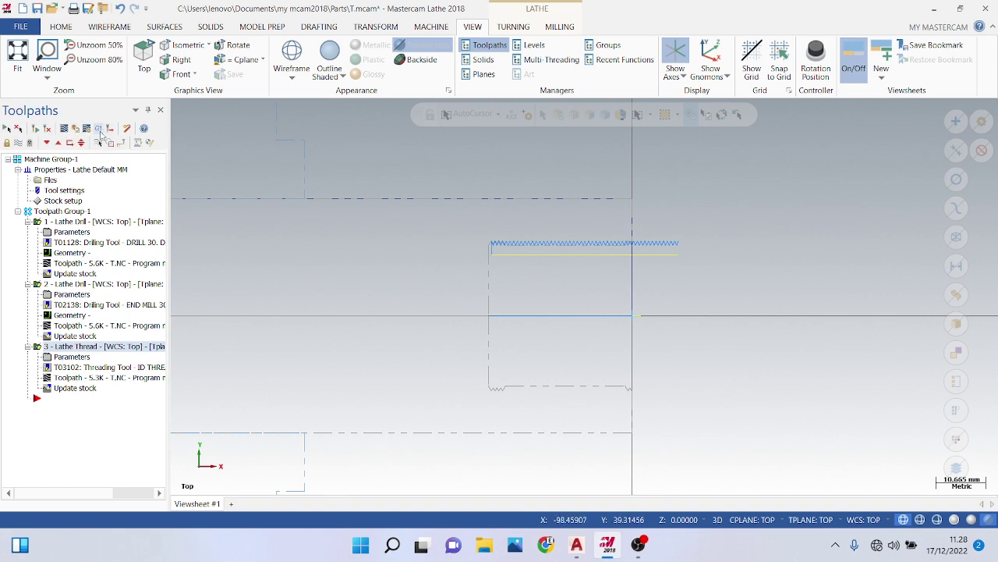
Post-process the operations to an NC file named with 26, the person's name and Mcam4, and review the generated code.
click(99, 130)
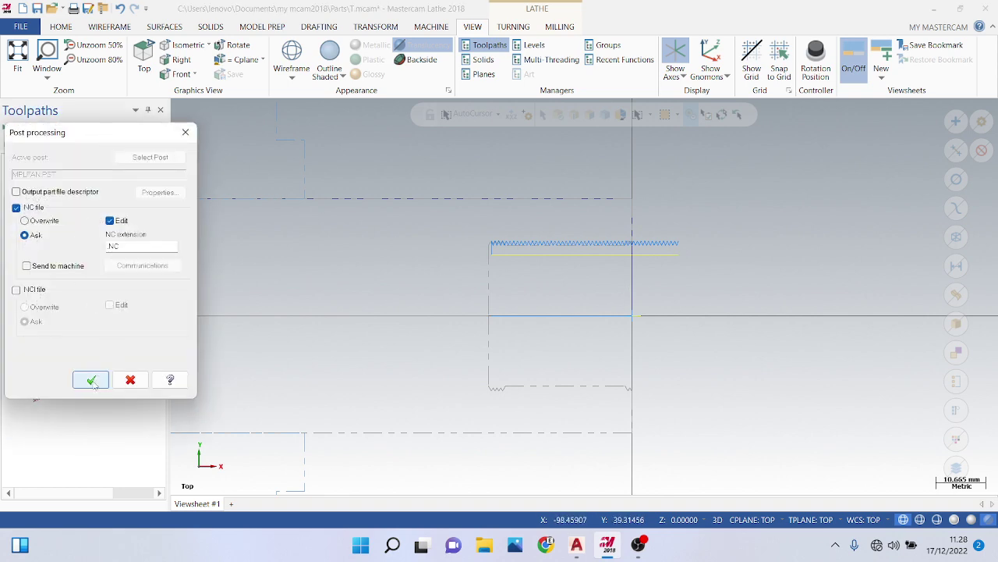
click(91, 380)
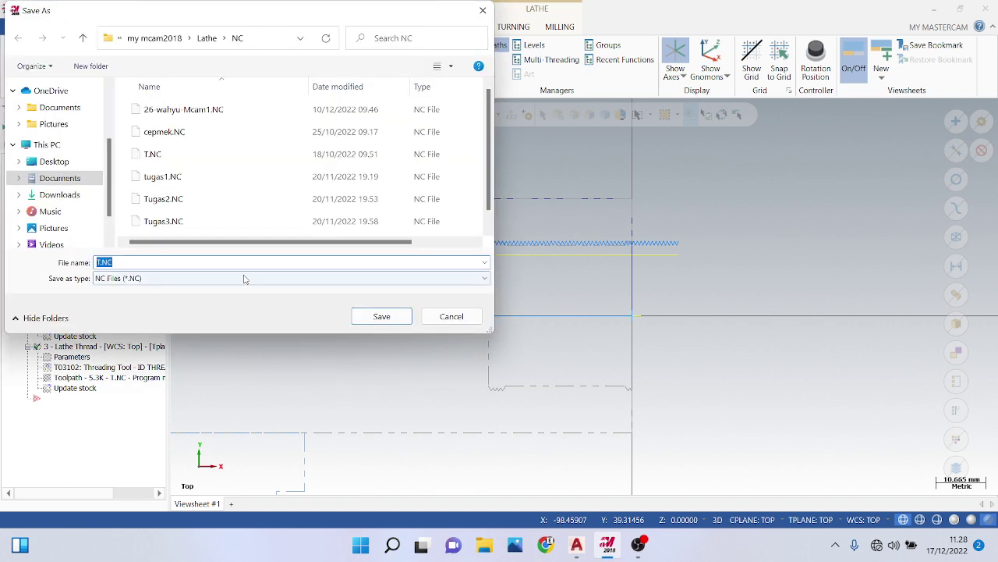
click(100, 263)
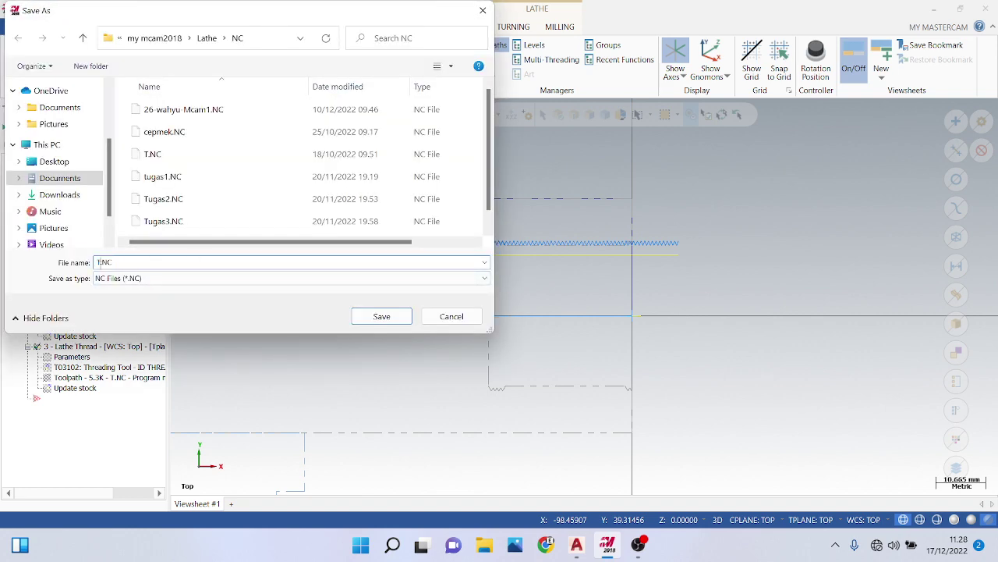
key(BackSpace)
text(26-wahyu-)
key(Caps_Lock)
text(M)
key(Caps_Lock)
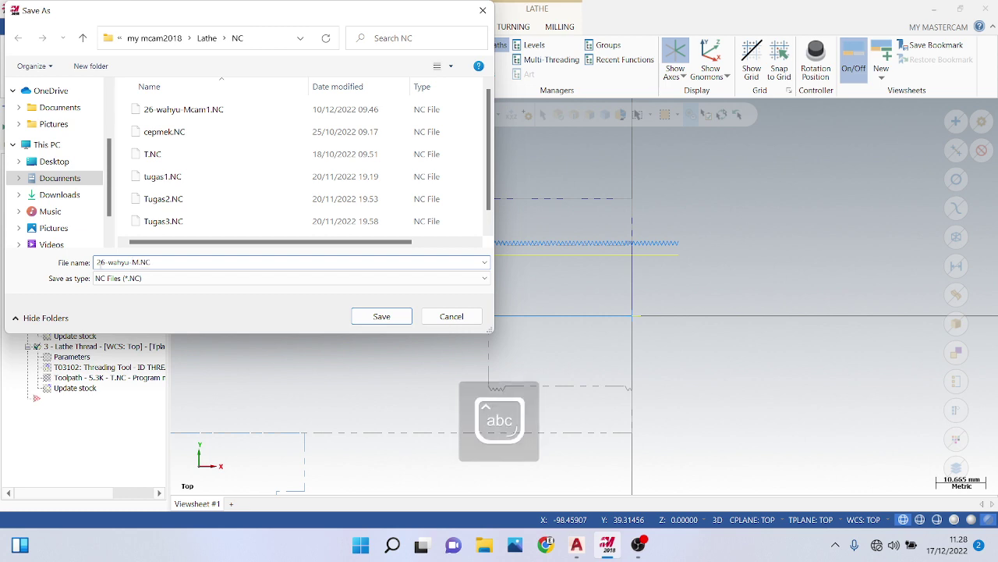
text(cam4)
key(Return)
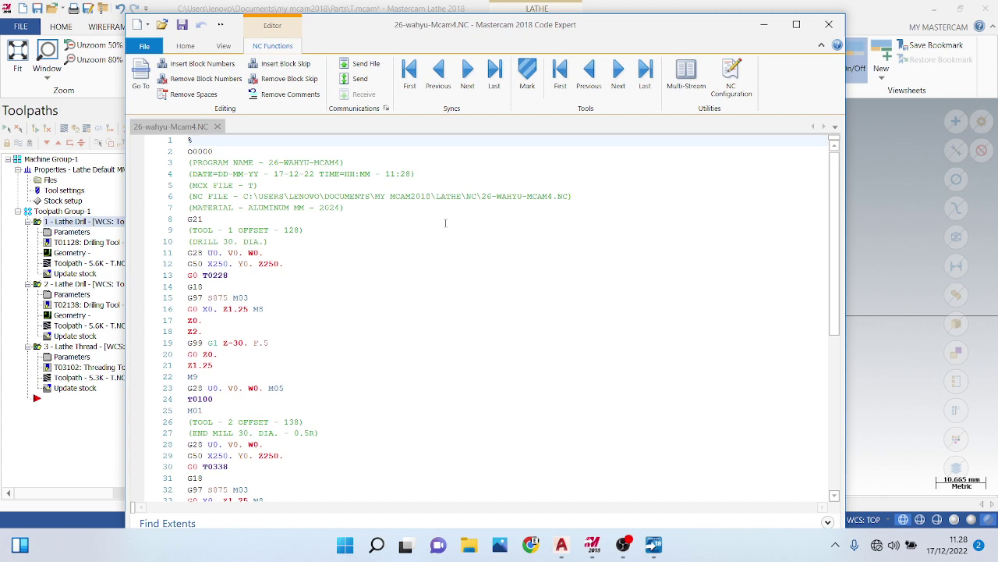
scroll(446, 223, down, 6)
scroll(446, 223, up, 6)
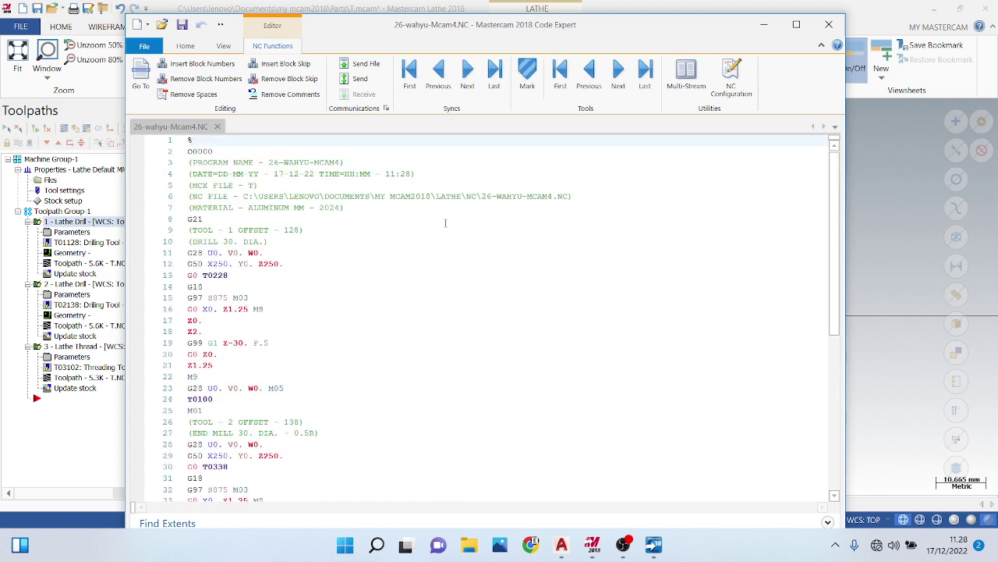